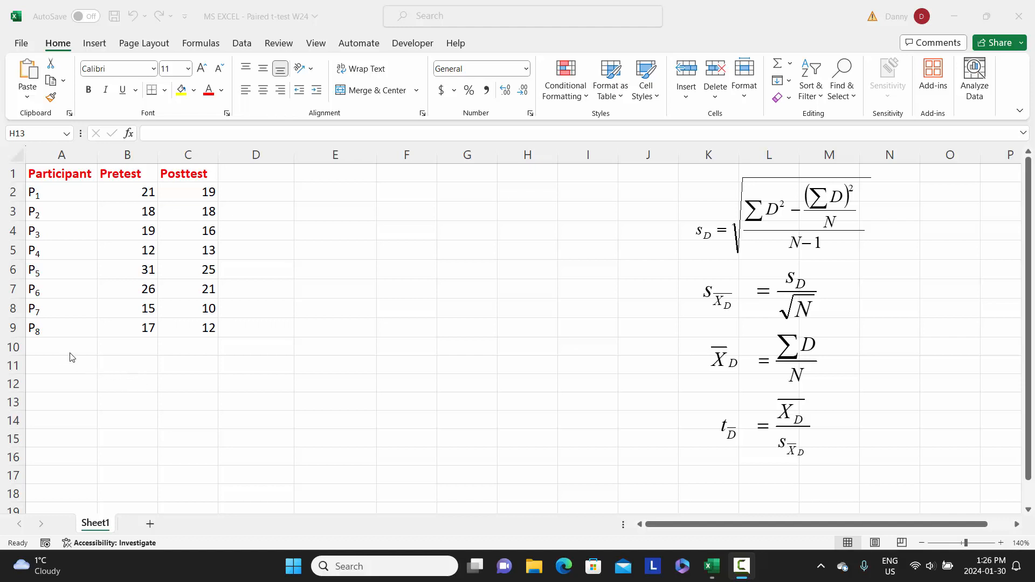
# Enter the label "Sample size" in cell A10 below the participant list
pyautogui.click(54, 348)
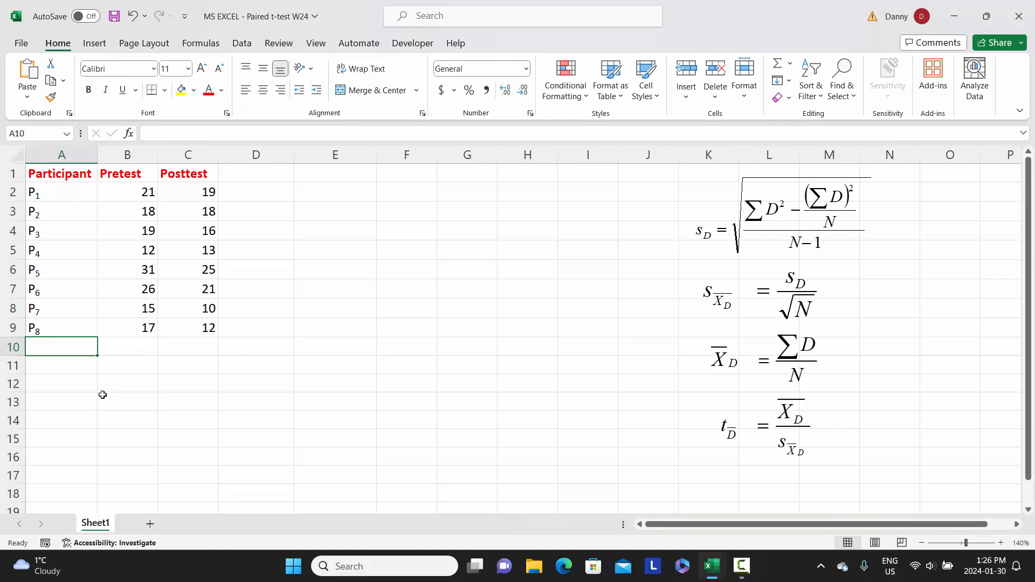
pyautogui.write('Sa')
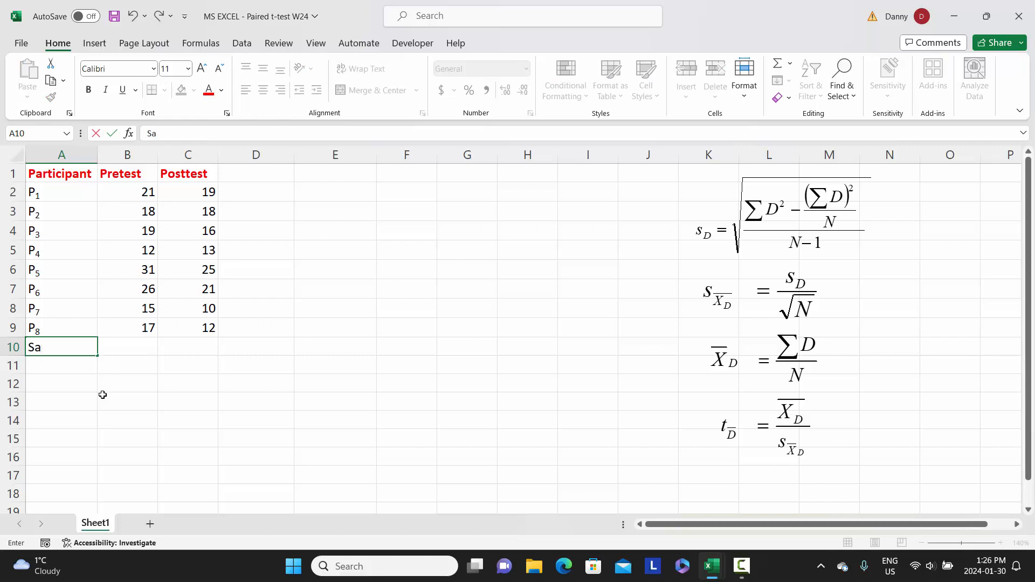
pyautogui.write('mple size')
pyautogui.press('Return')
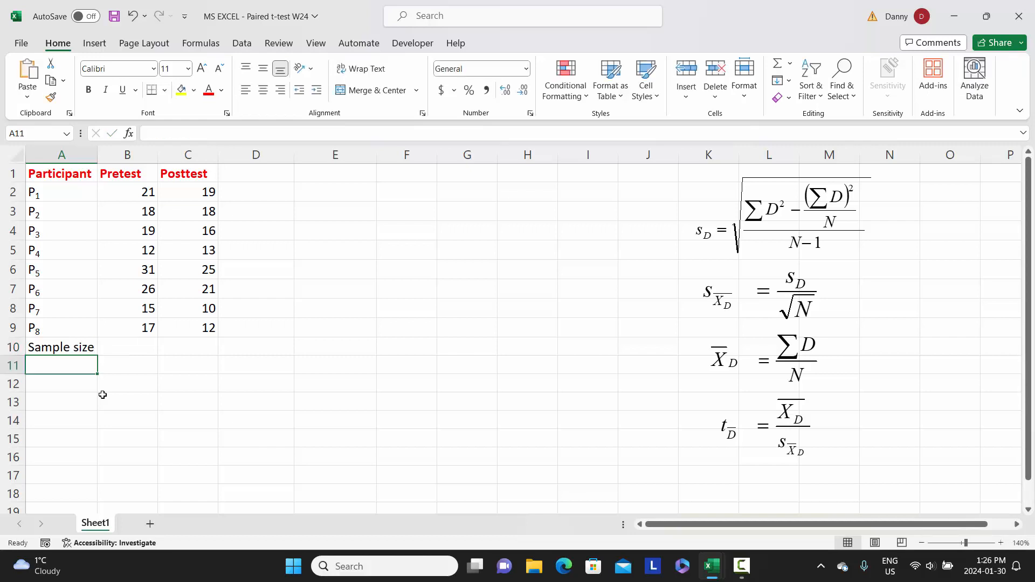
# In B10, count the Pretest values with the formula =COUNT(B2:B9)
pyautogui.click(141, 350)
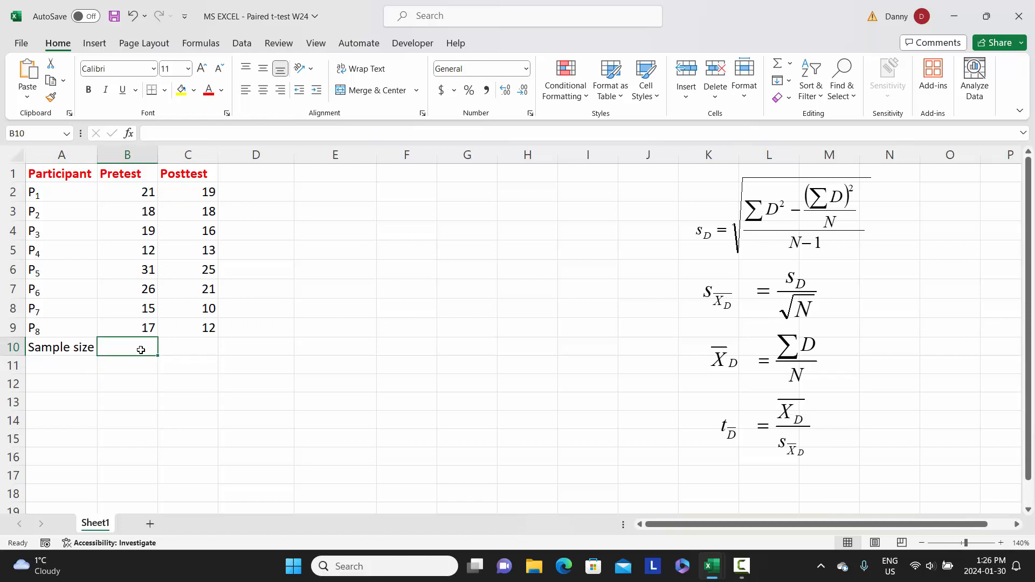
pyautogui.write('=')
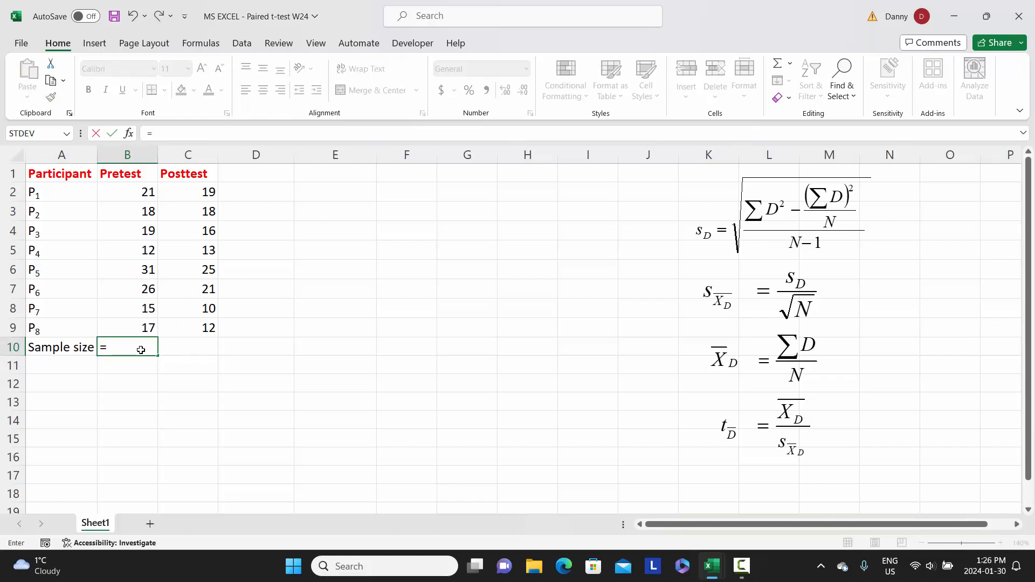
pyautogui.write('count')
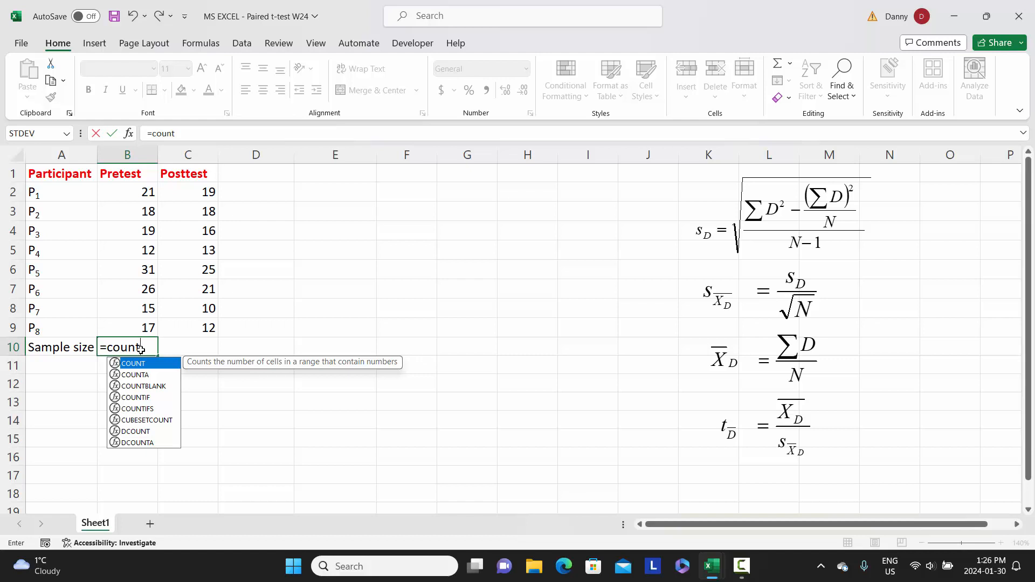
pyautogui.write('(')
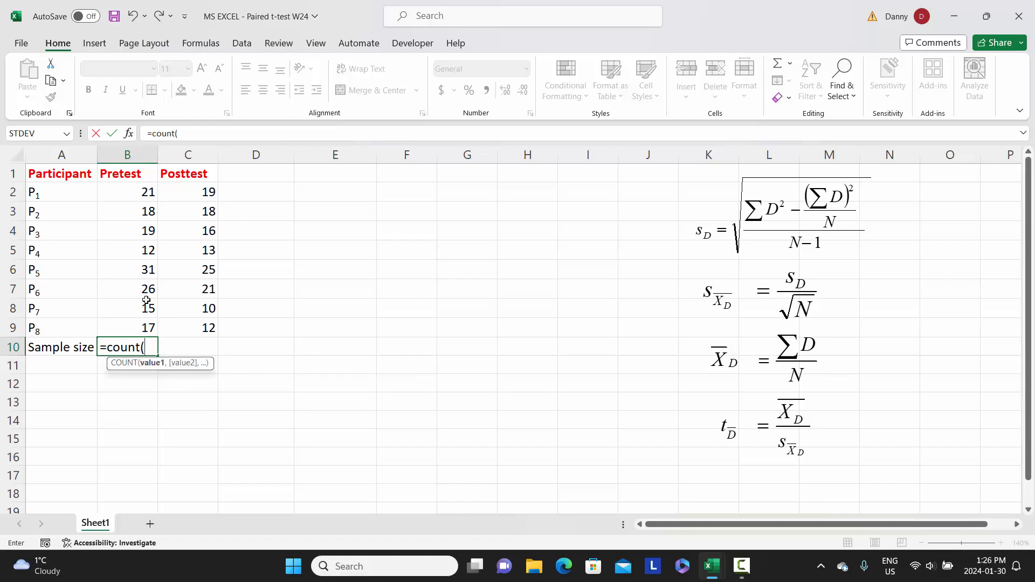
pyautogui.moveTo(140, 194); pyautogui.dragTo(124, 321)
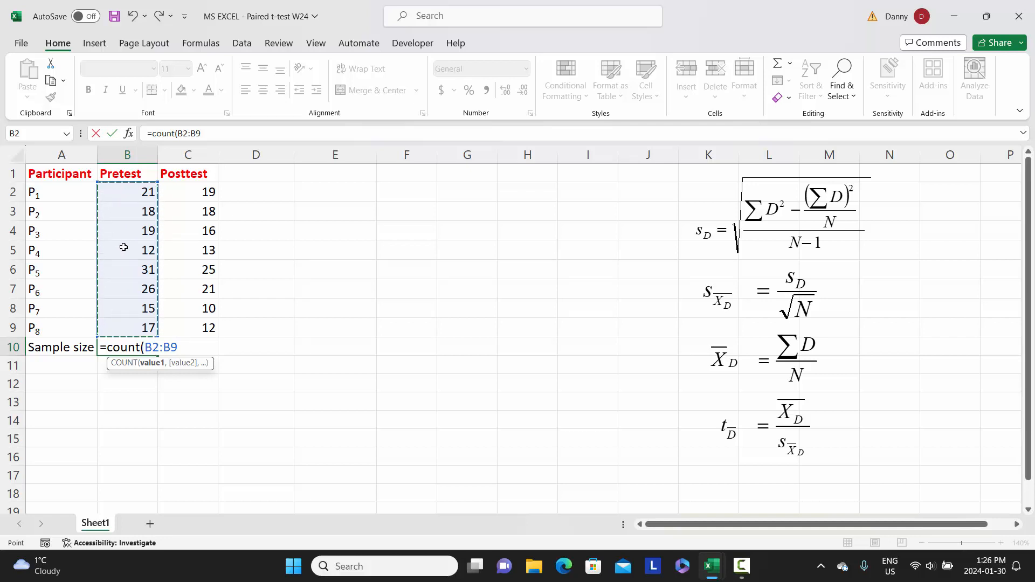
pyautogui.write(')')
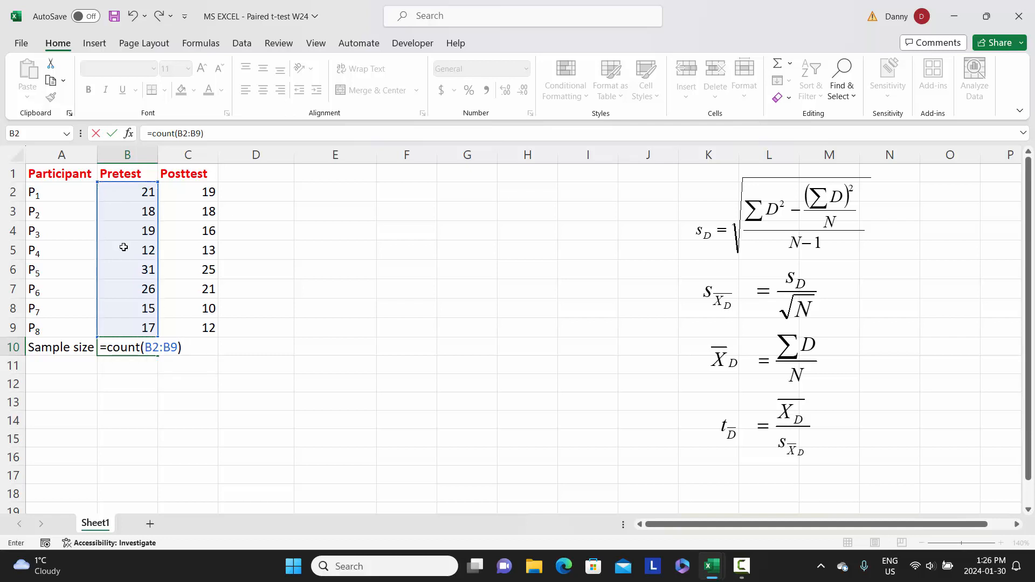
pyautogui.press('Return')
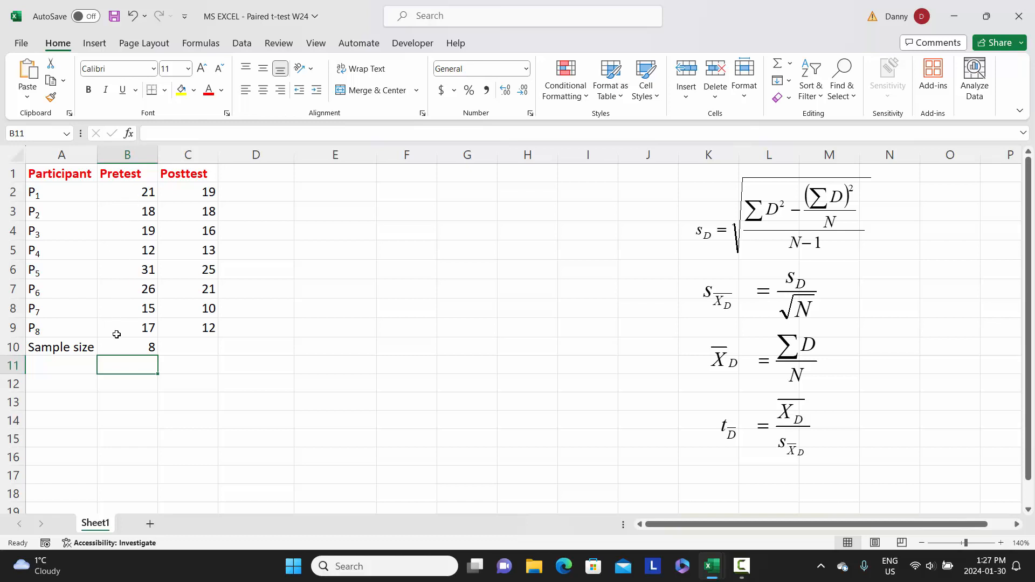
# Enter the label "Mean" in cell A11 and move to the Pretest column
pyautogui.click(62, 365)
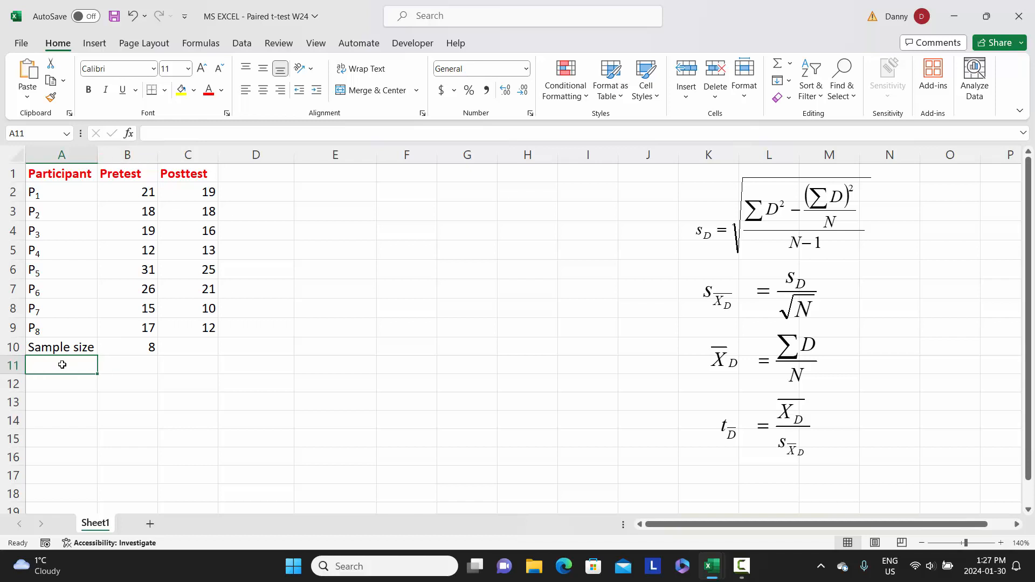
pyautogui.write('Me')
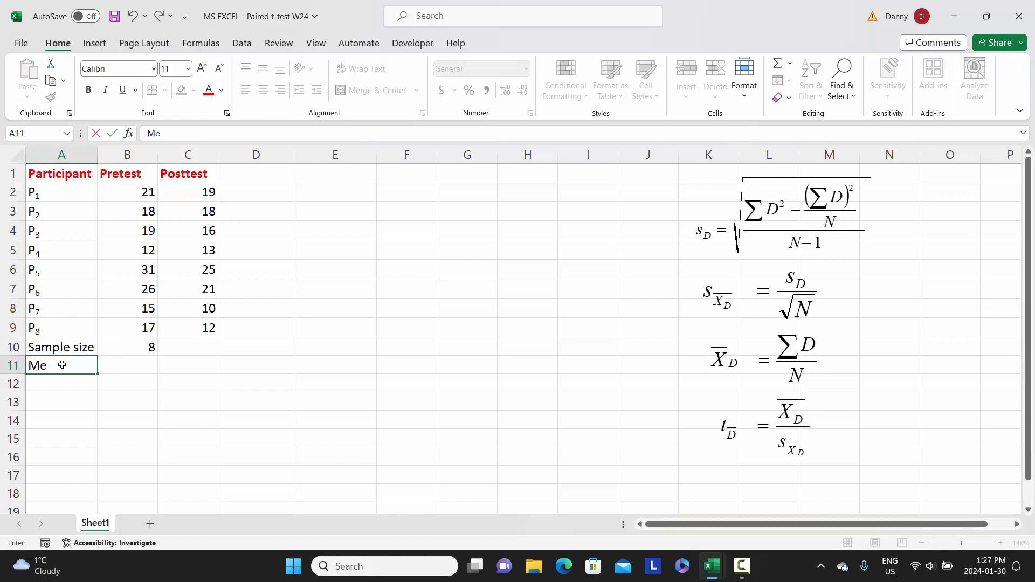
pyautogui.write('an')
pyautogui.press('Tab')
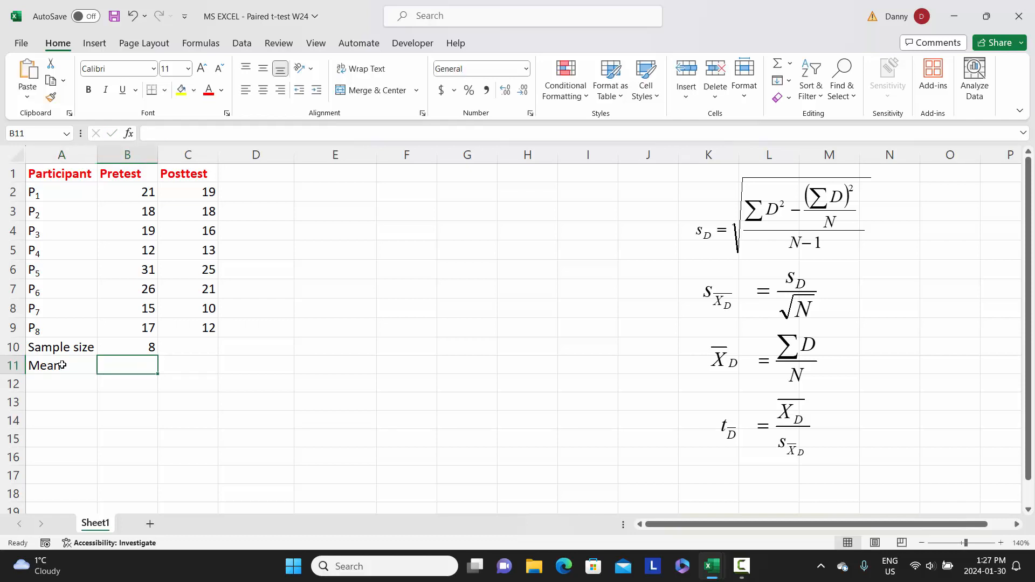
# In B11, compute the Pretest mean with the formula =AVERAGE(B2:B9)
pyautogui.write('=')
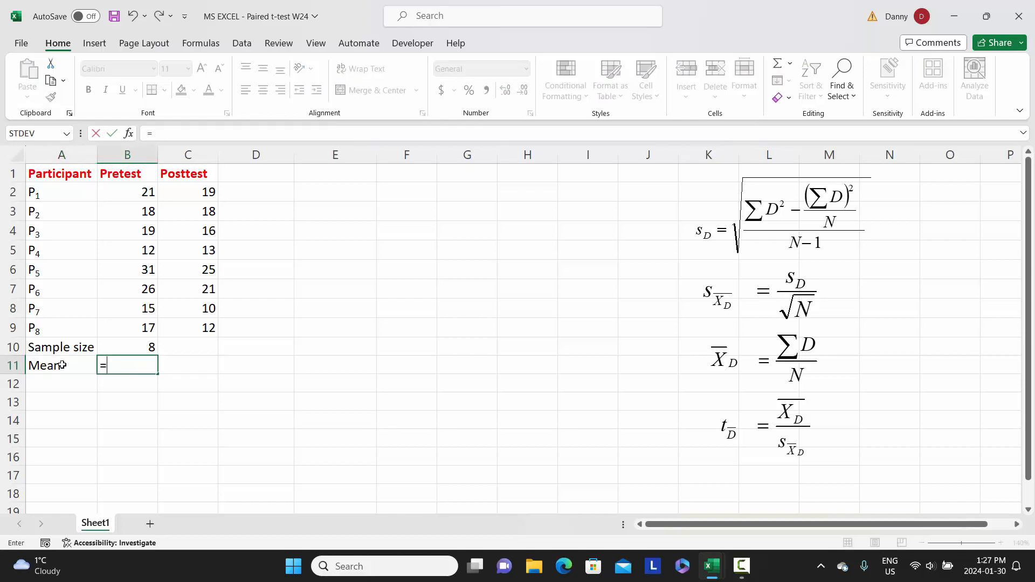
pyautogui.write('av')
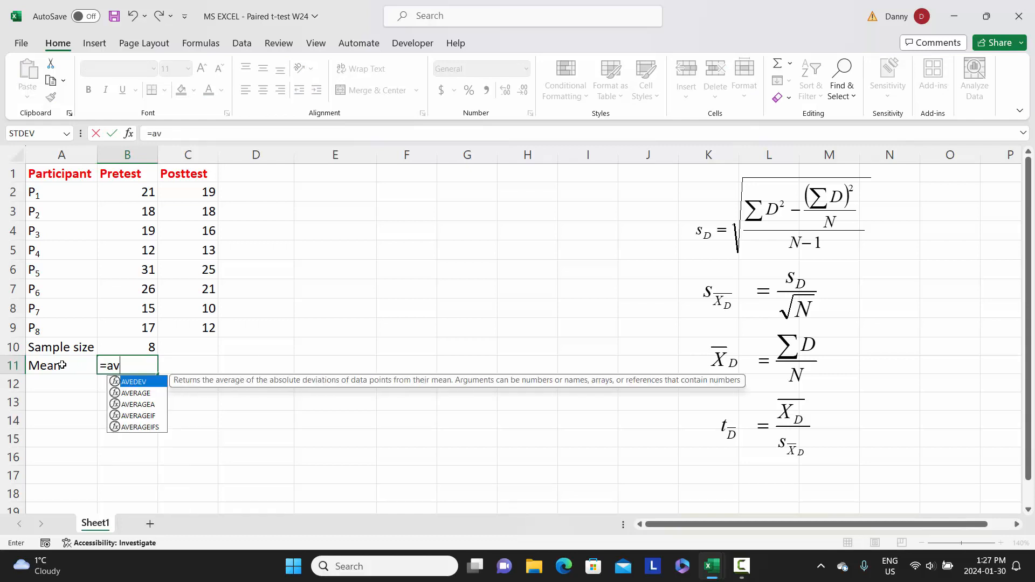
pyautogui.write('erage')
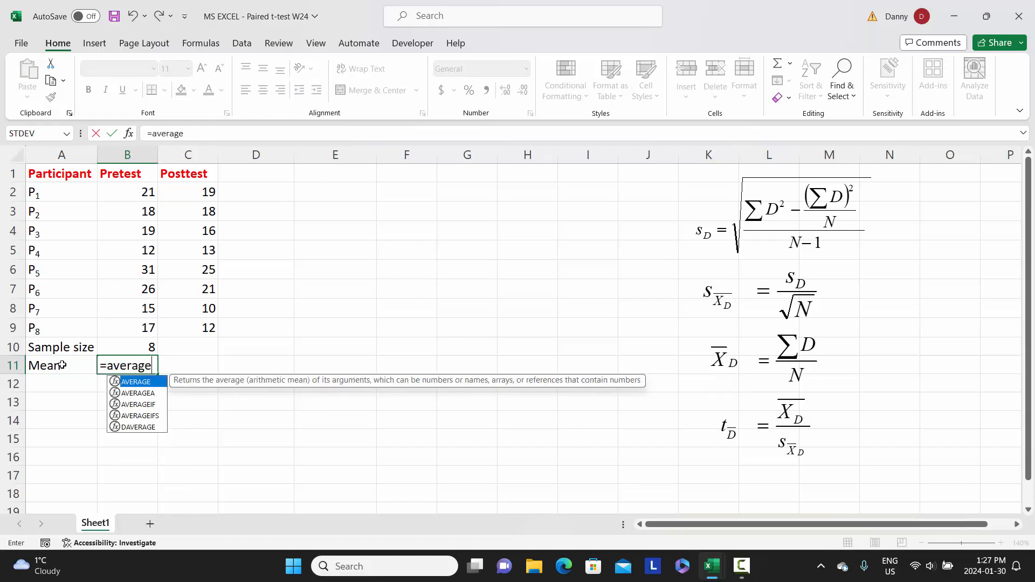
pyautogui.write('(')
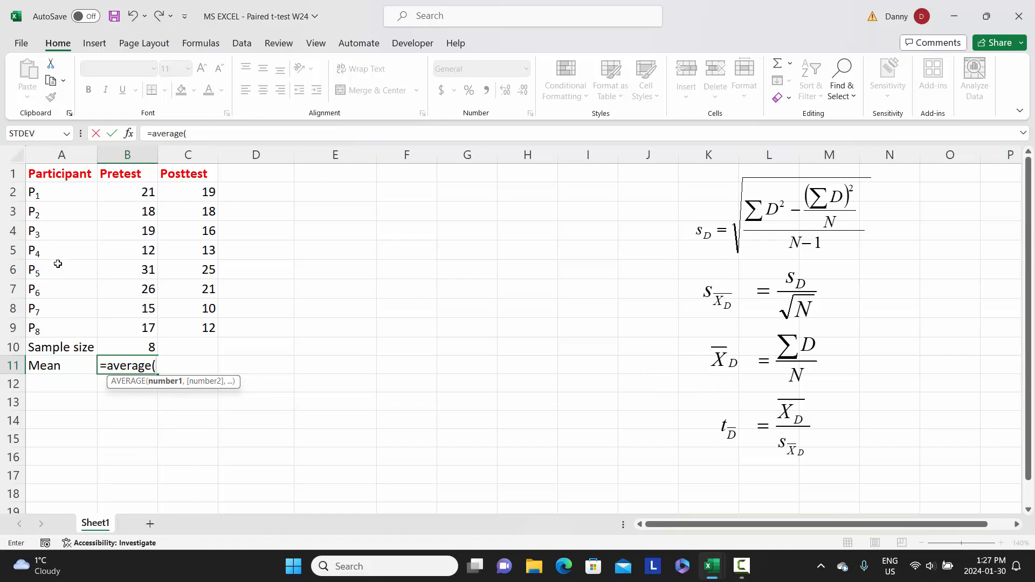
pyautogui.click(129, 192)
pyautogui.moveTo(130, 192); pyautogui.dragTo(131, 322)
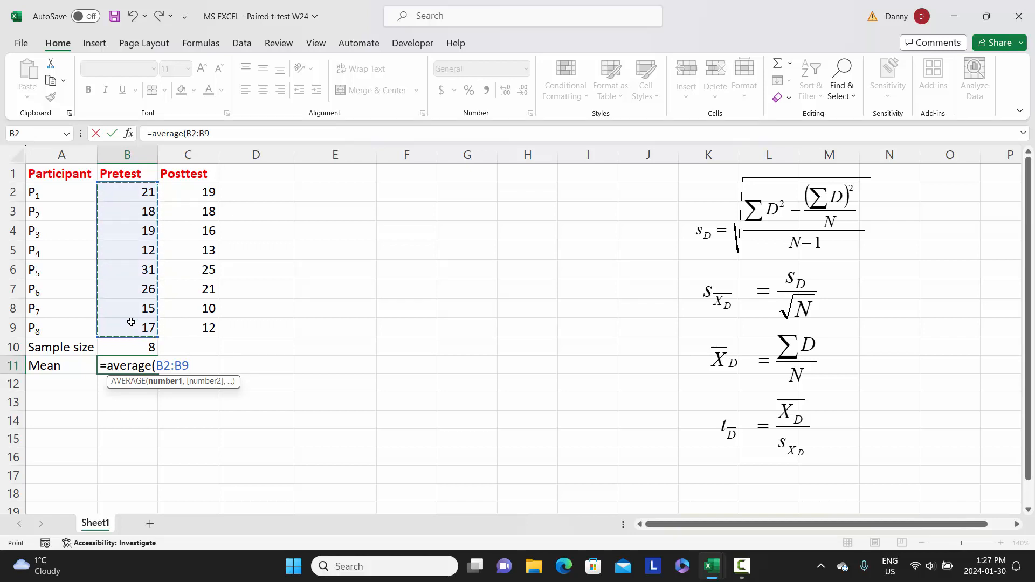
pyautogui.write(')')
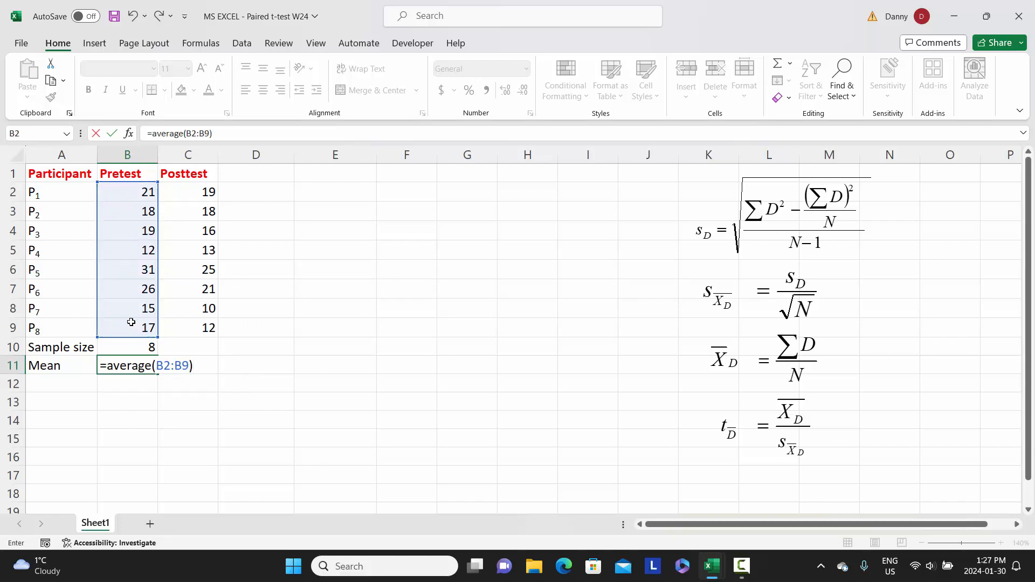
pyautogui.press('Return')
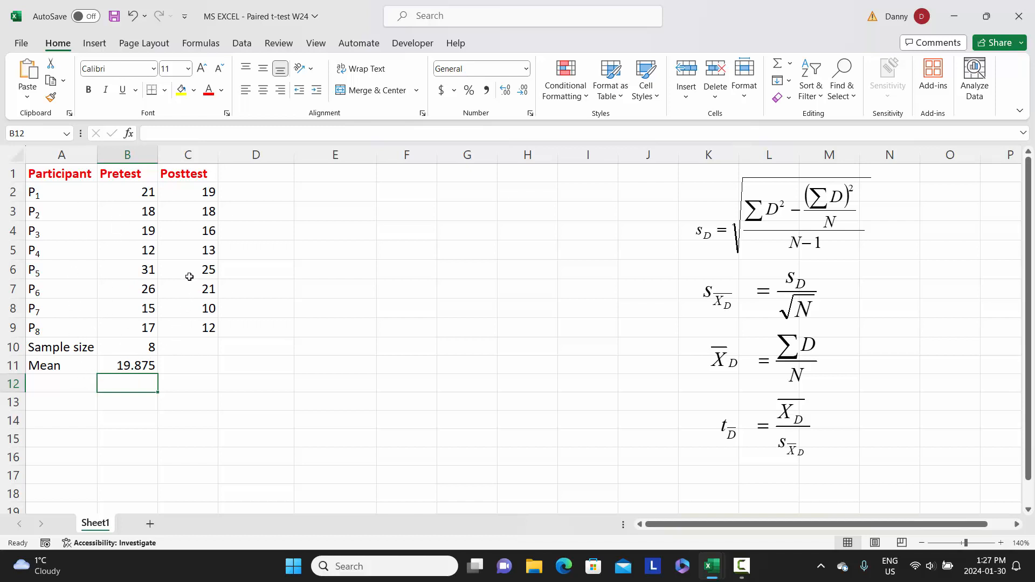
# Copy the mean formula from B11 across to C11 for the Posttest scores
pyautogui.click(136, 367)
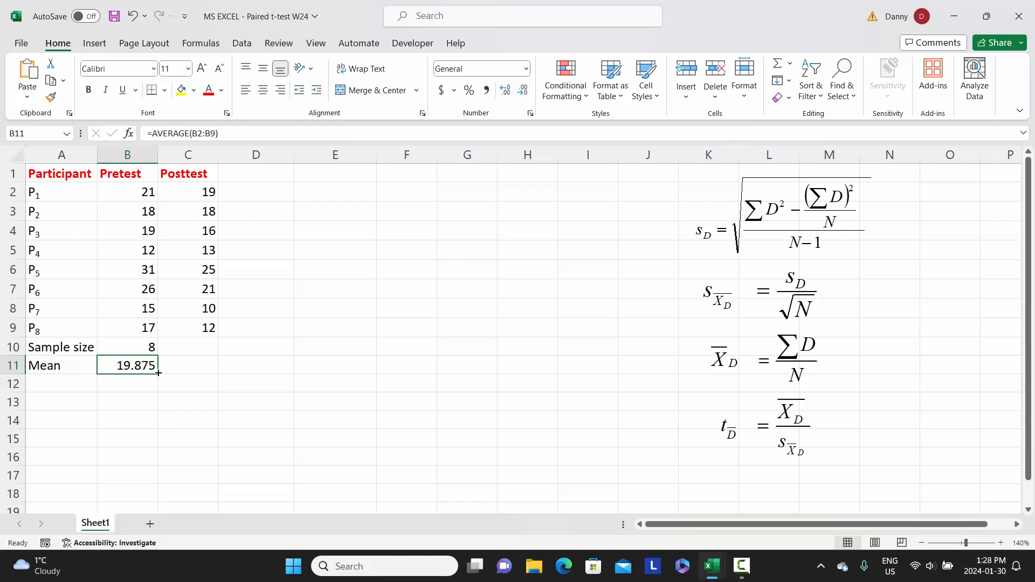
pyautogui.moveTo(158, 373); pyautogui.dragTo(193, 370)
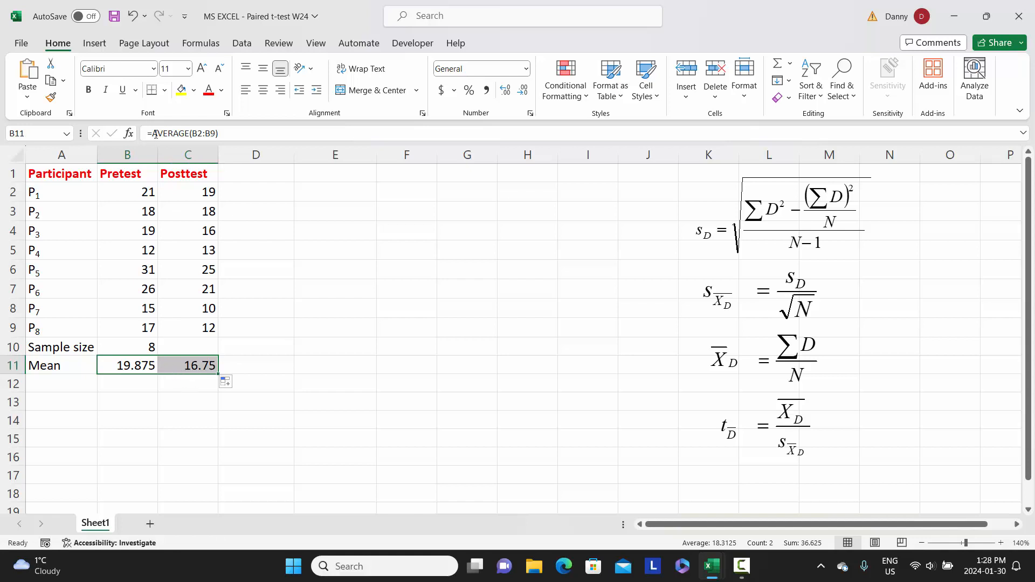
pyautogui.click(167, 364)
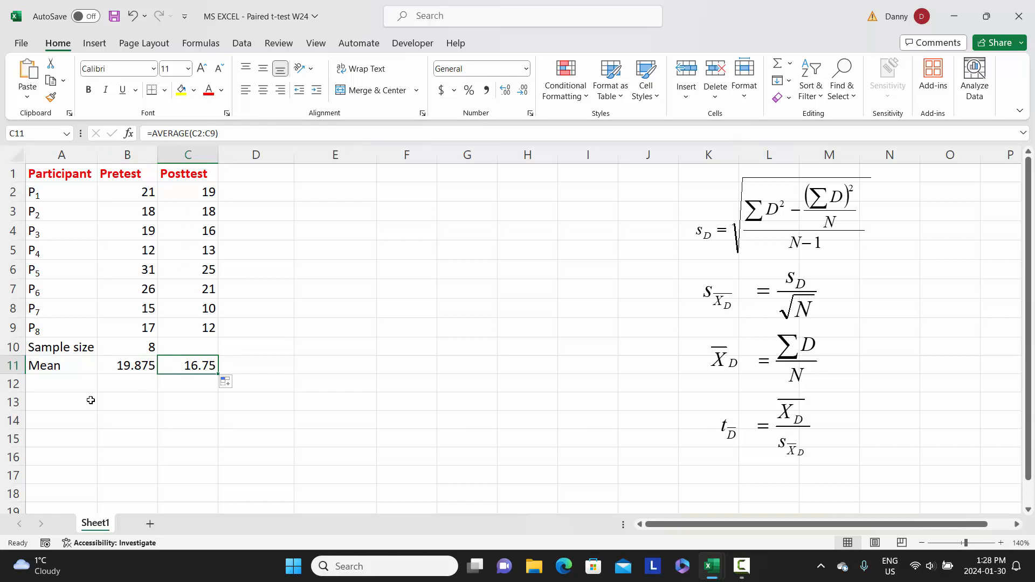
# Enter the label "SD" in cell A12 and move to the Pretest column
pyautogui.click(63, 379)
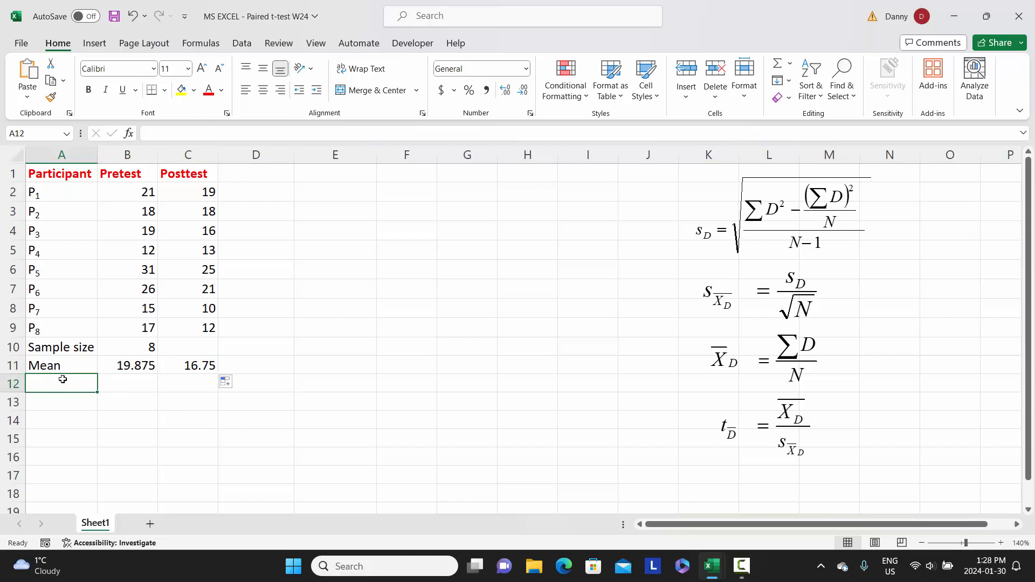
pyautogui.write('SD')
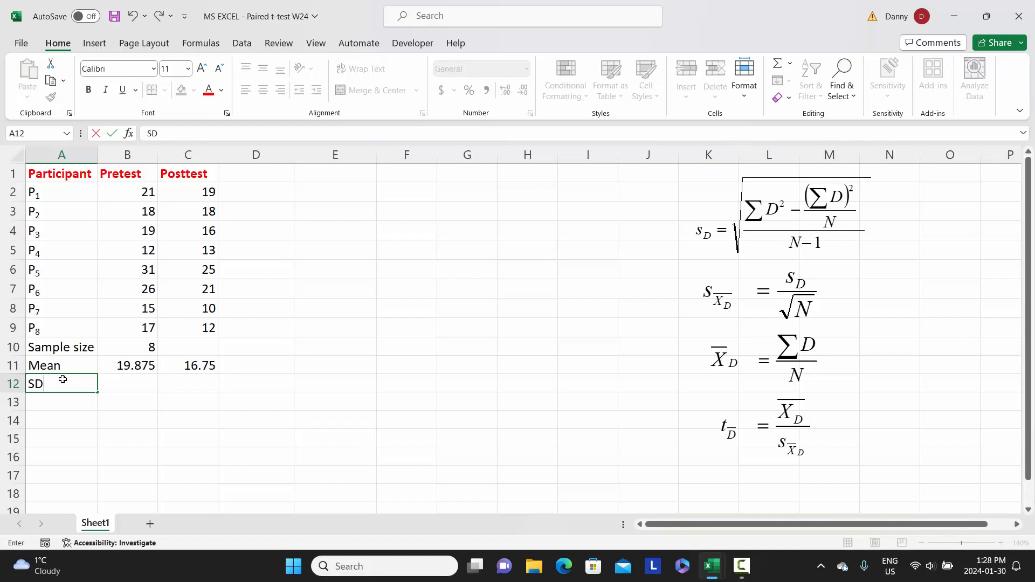
pyautogui.press('Tab')
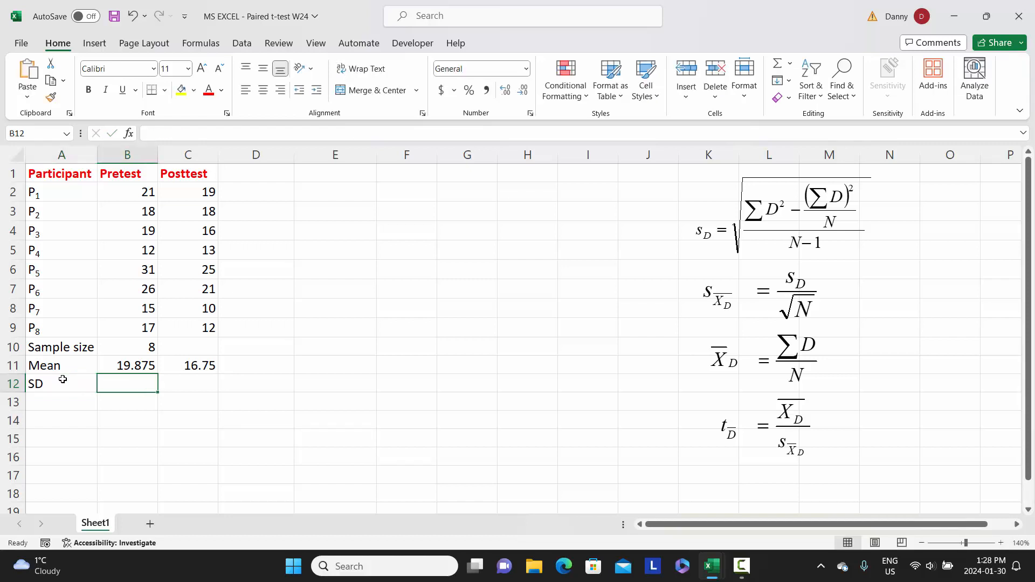
# In B12, compute the Pretest standard deviation with the formula =STDEV.S(B2:B9)
pyautogui.write('=')
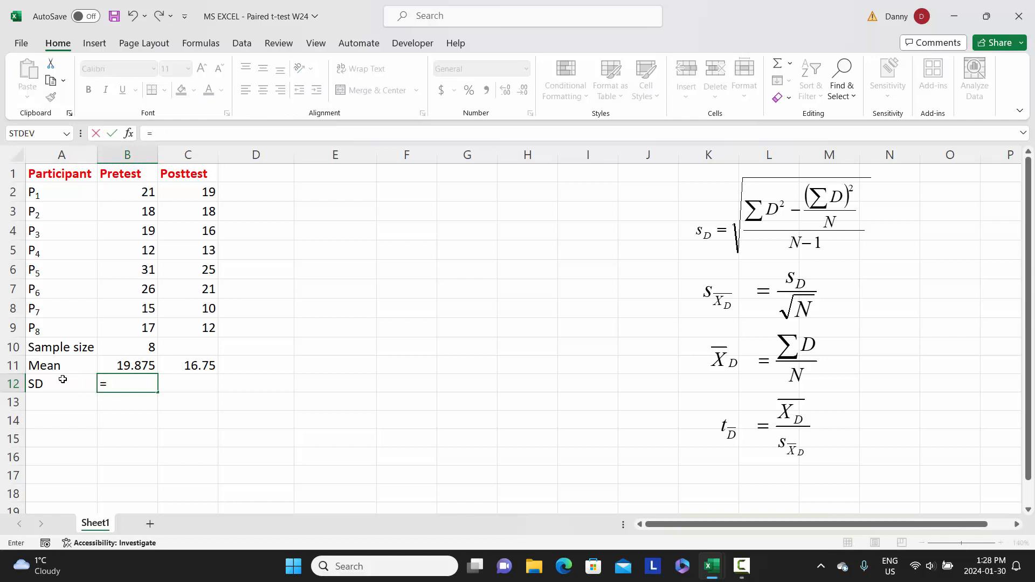
pyautogui.write('s')
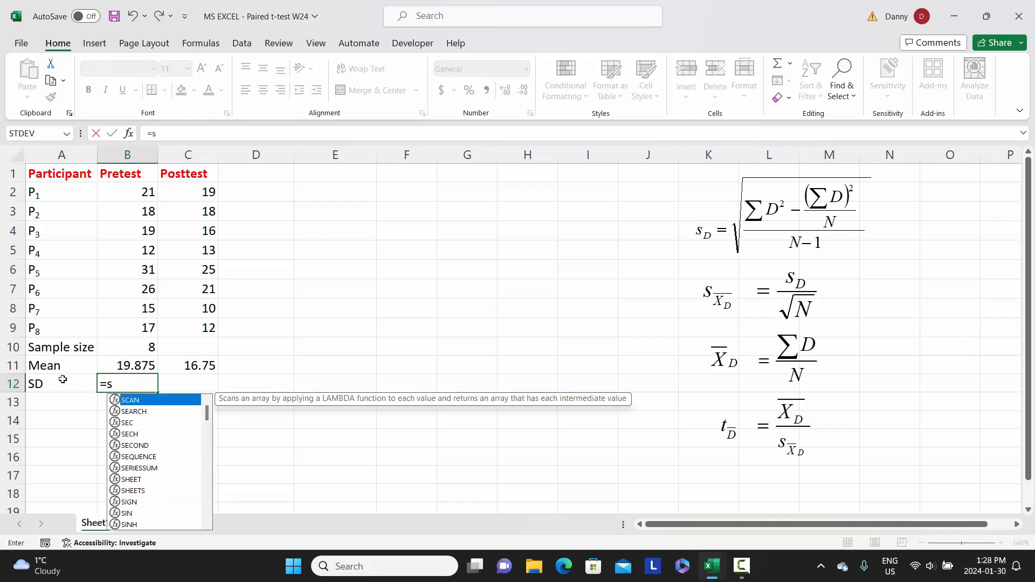
pyautogui.write('tdev')
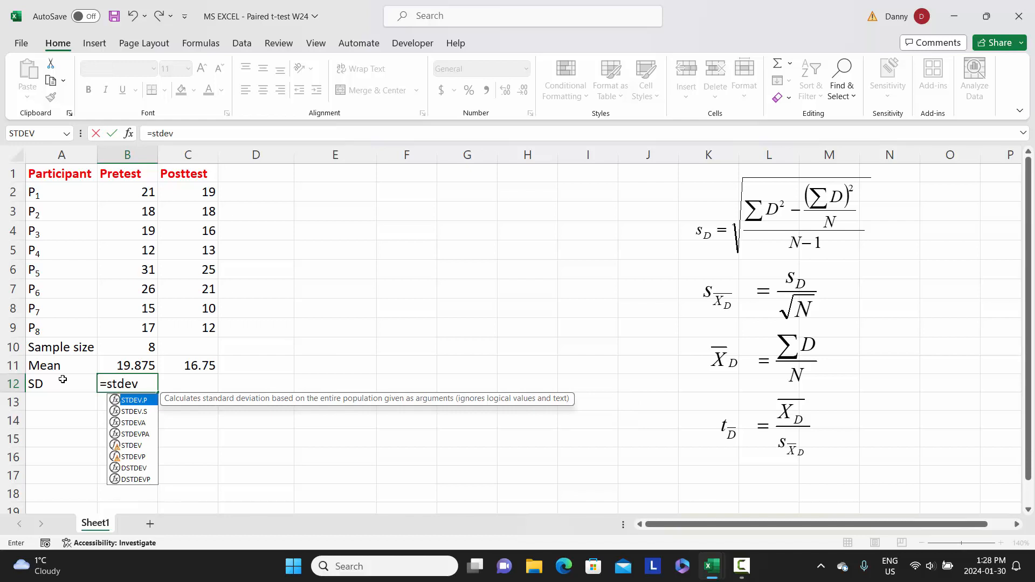
pyautogui.write('.s(')
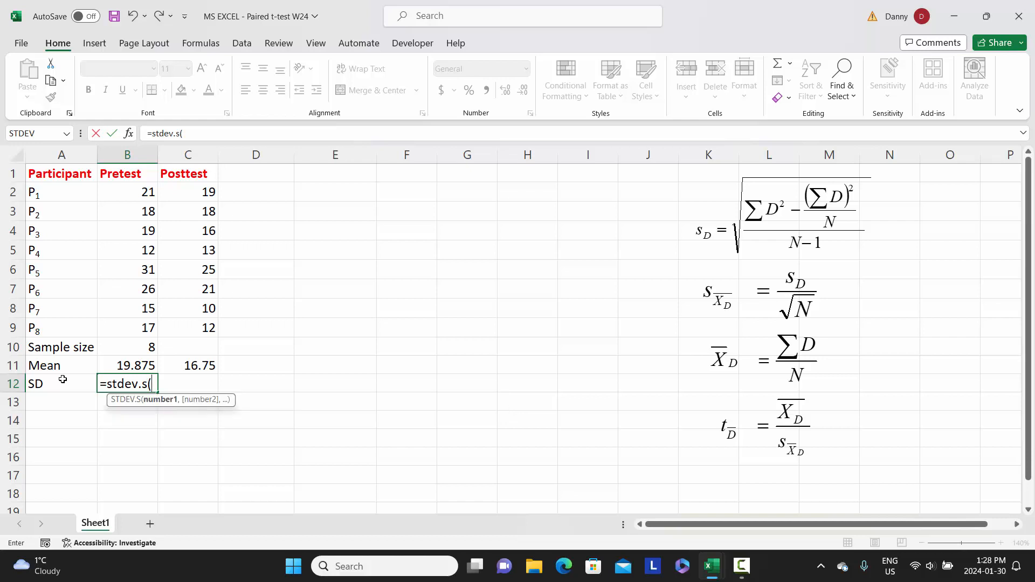
pyautogui.click(134, 193)
pyautogui.moveTo(133, 193); pyautogui.dragTo(139, 322)
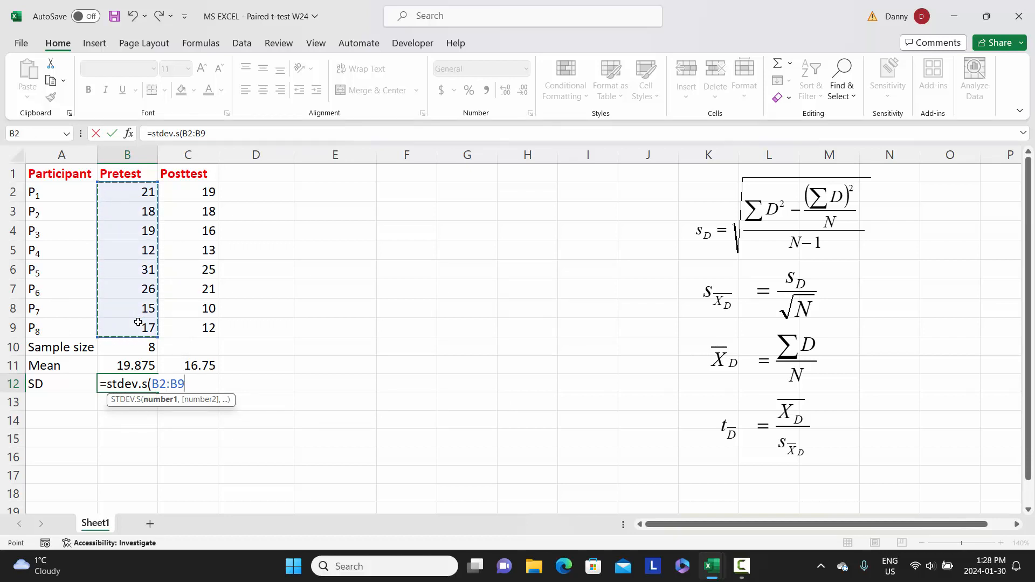
pyautogui.write(')')
pyautogui.press('Return')
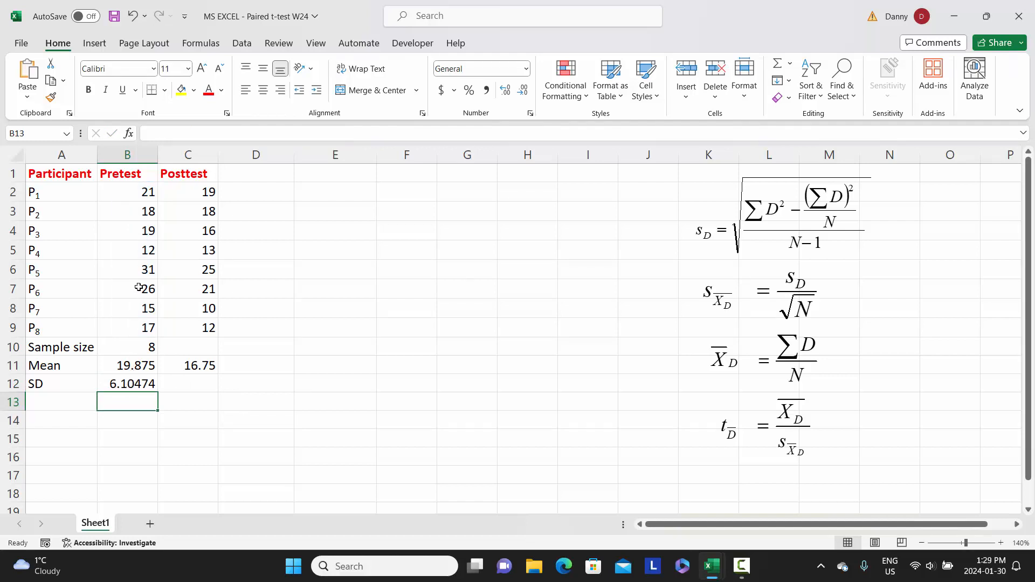
# Copy the standard deviation formula from B12 across to C12 for the Posttest scores
pyautogui.click(143, 385)
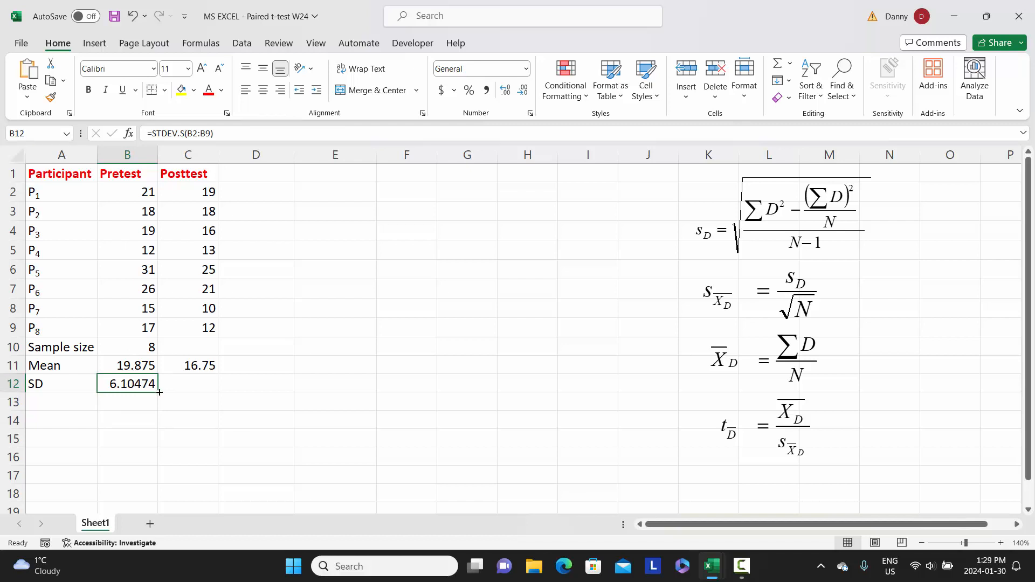
pyautogui.moveTo(159, 392); pyautogui.dragTo(208, 389)
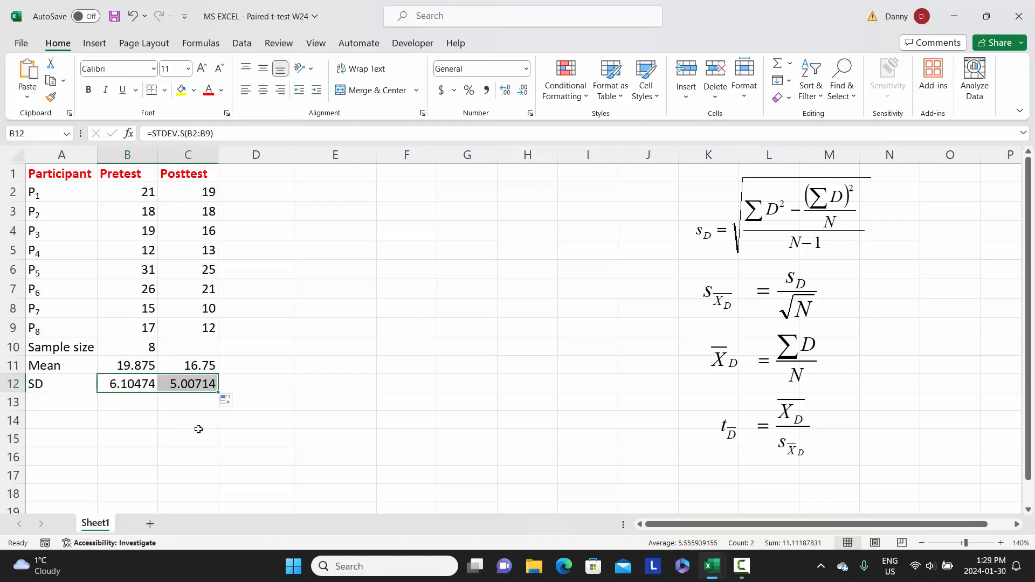
pyautogui.click(189, 387)
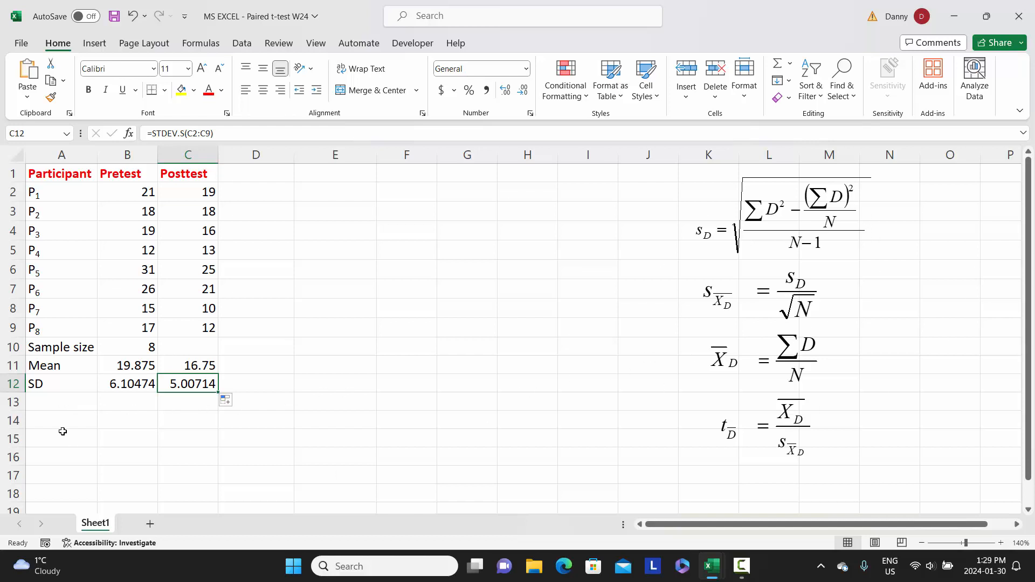
# Enter the label "DF" in cell A13 and move to the Pretest column
pyautogui.click(46, 401)
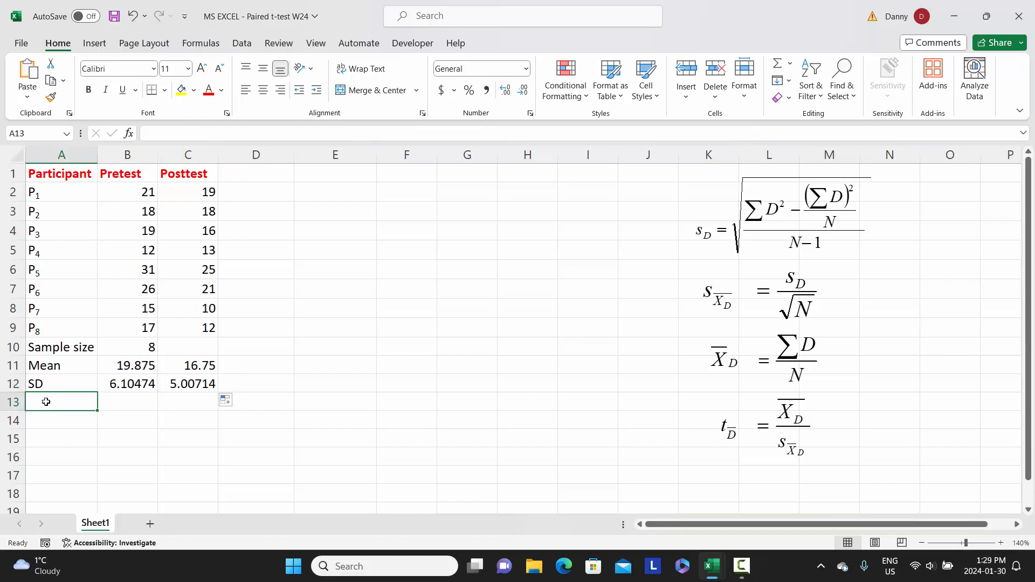
pyautogui.write('D')
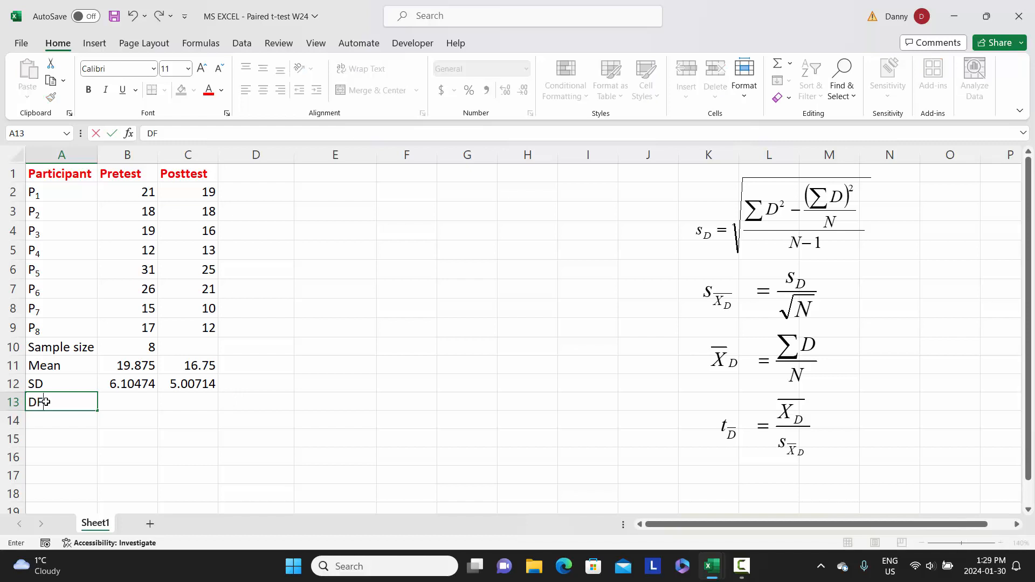
pyautogui.write('F')
pyautogui.press('Tab')
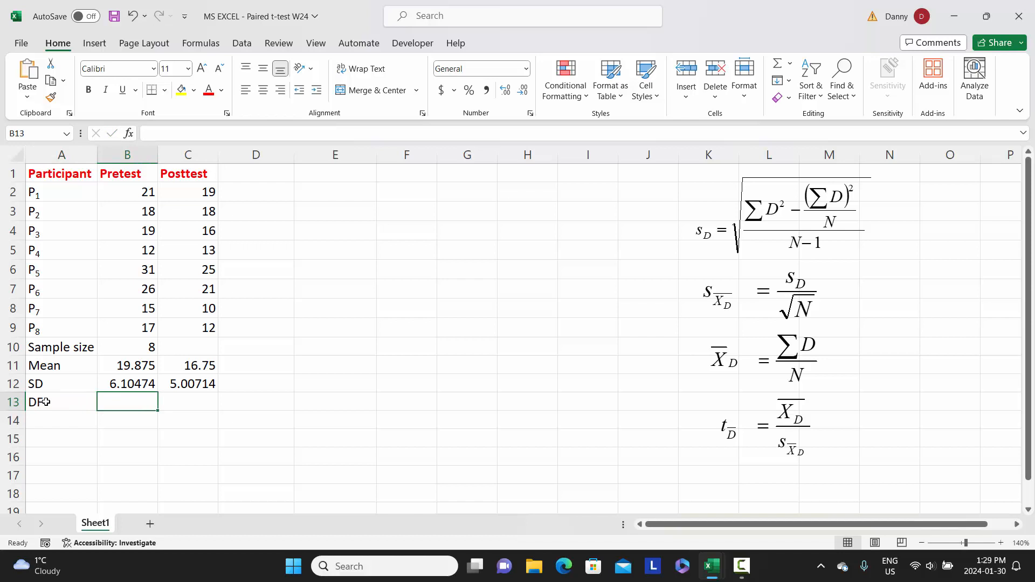
# In B13, compute the degrees of freedom with the formula =B10-1
pyautogui.write('=')
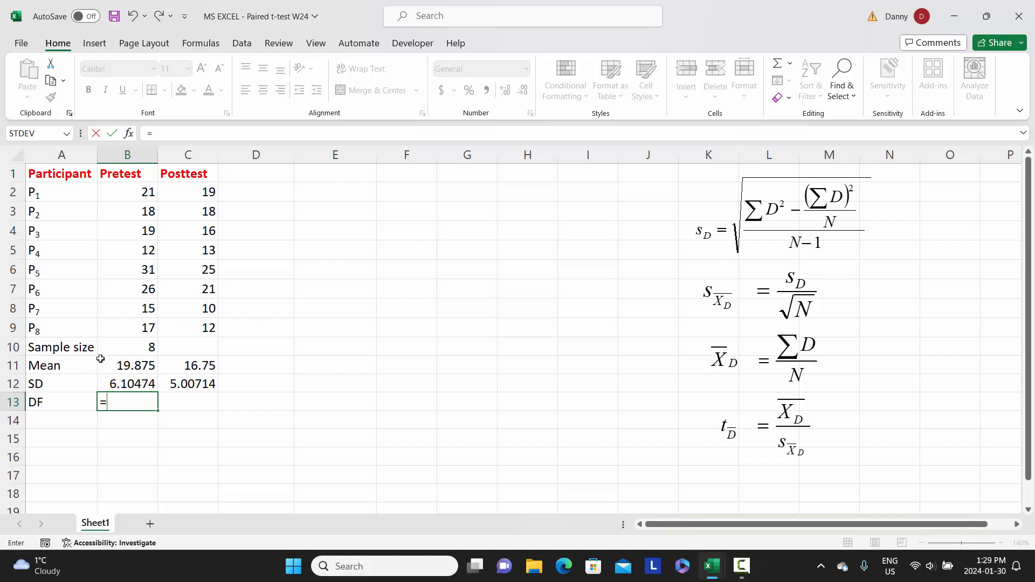
pyautogui.click(133, 347)
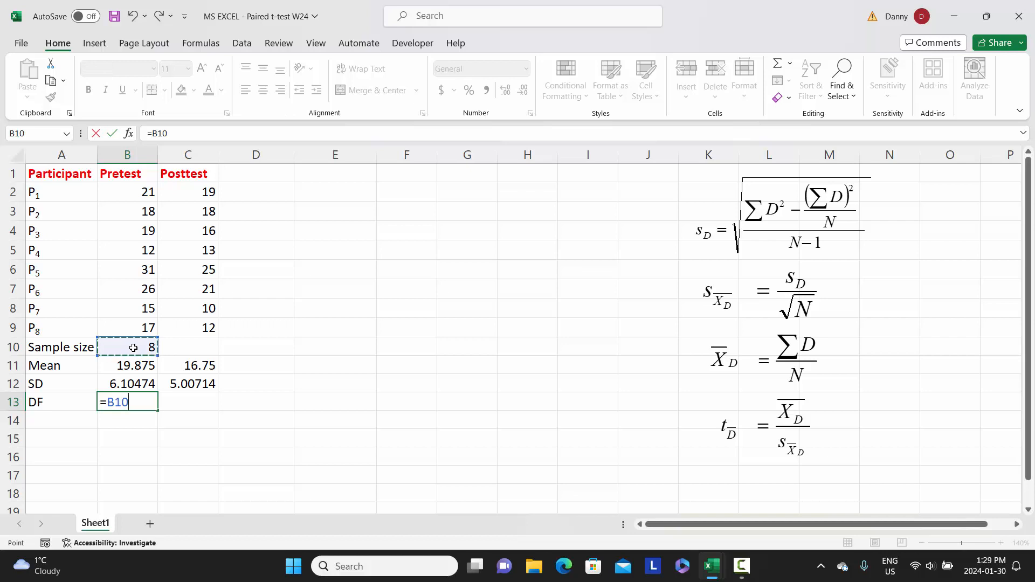
pyautogui.write('-1')
pyautogui.press('Return')
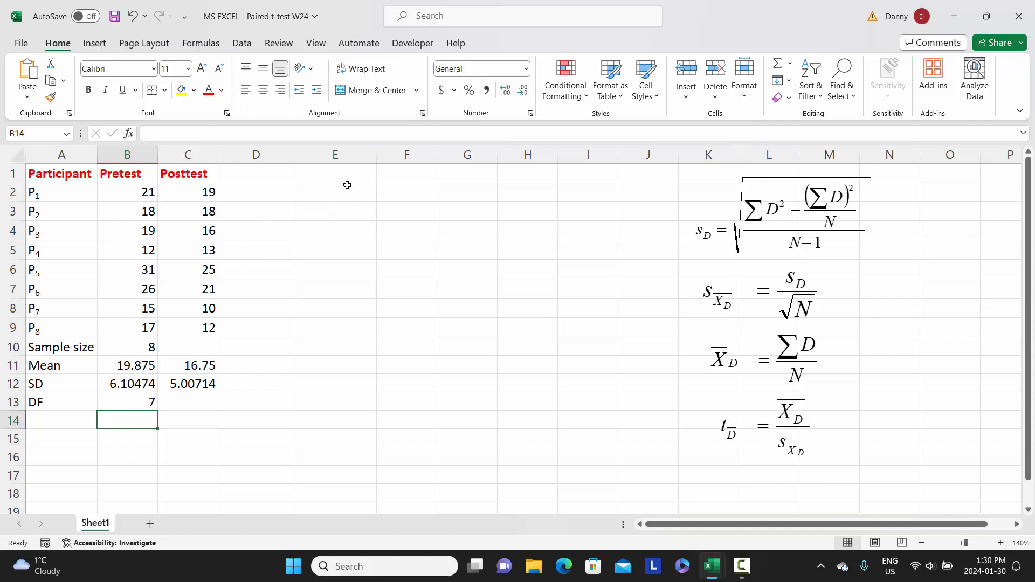
# Enter the column headers "Difference" in E1 and "Difference2" in F1
pyautogui.click(351, 177)
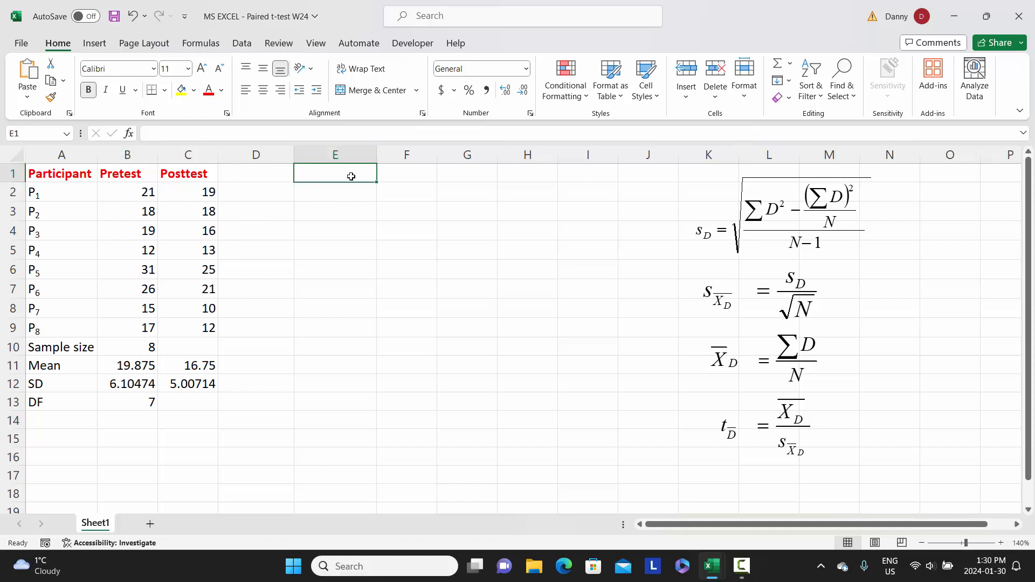
pyautogui.write('Di')
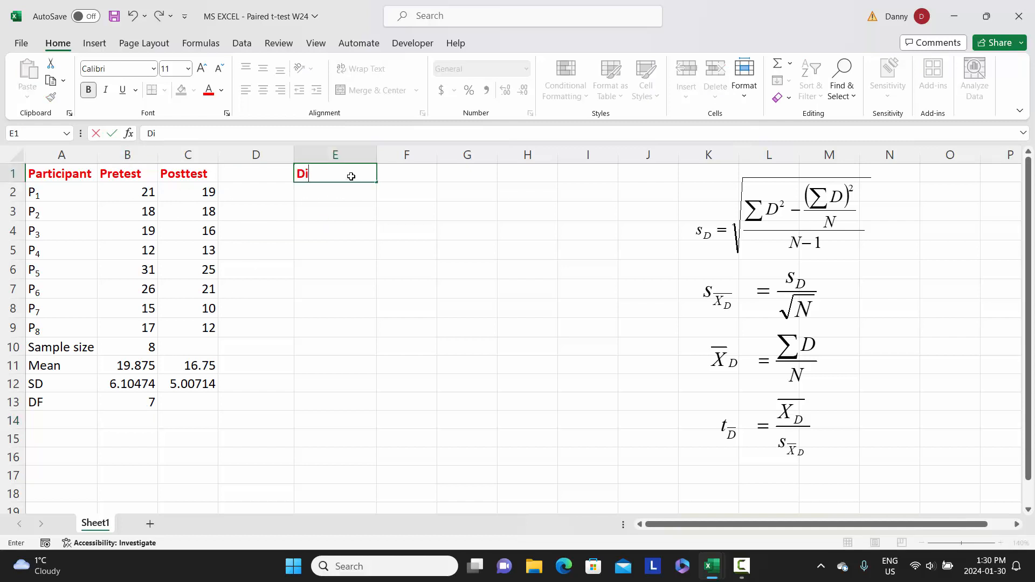
pyautogui.write('fference')
pyautogui.press('Tab')
pyautogui.write('D')
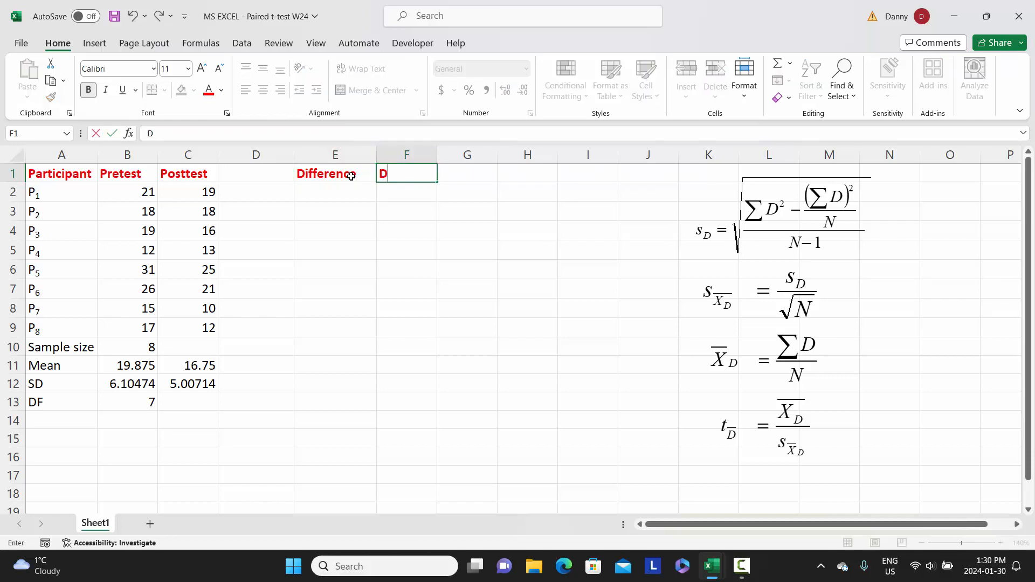
pyautogui.write('ifference2')
pyautogui.press('Return')
# Format the "2" in the F1 header as superscript and widen column F to fit it
pyautogui.click(405, 174)
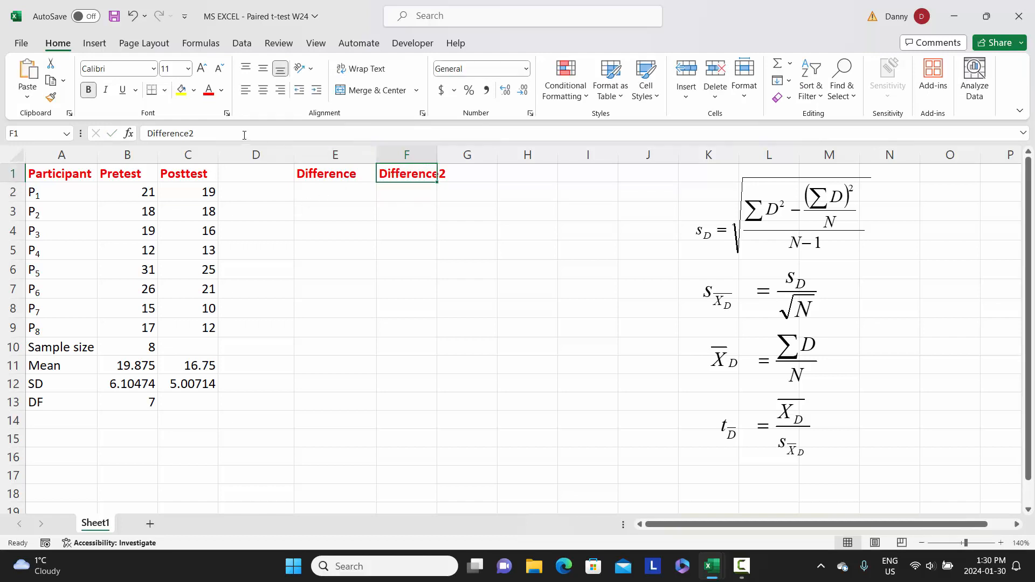
pyautogui.click(191, 133)
pyautogui.hotkey('shift', 'Right')
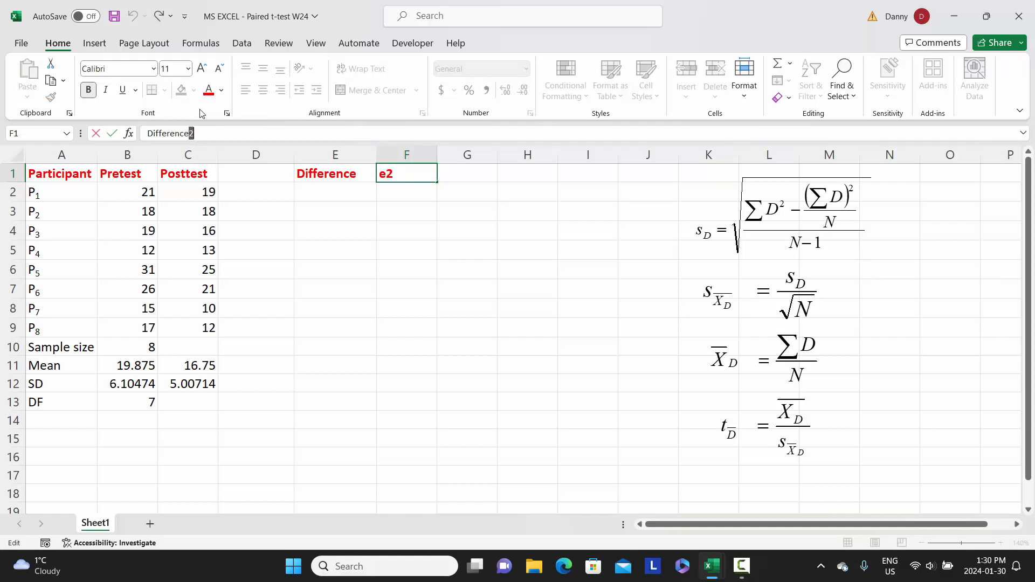
pyautogui.click(227, 115)
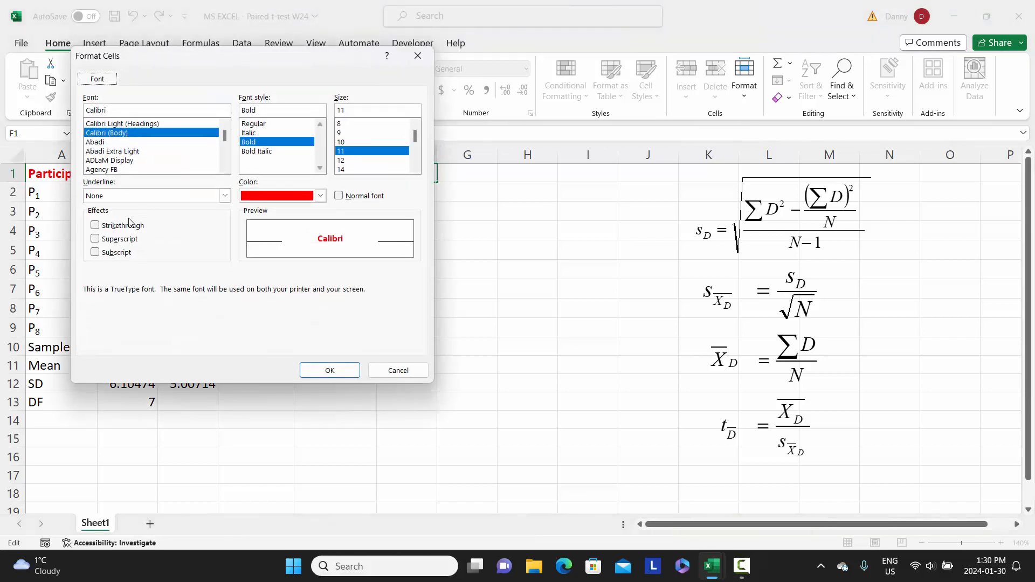
pyautogui.click(118, 241)
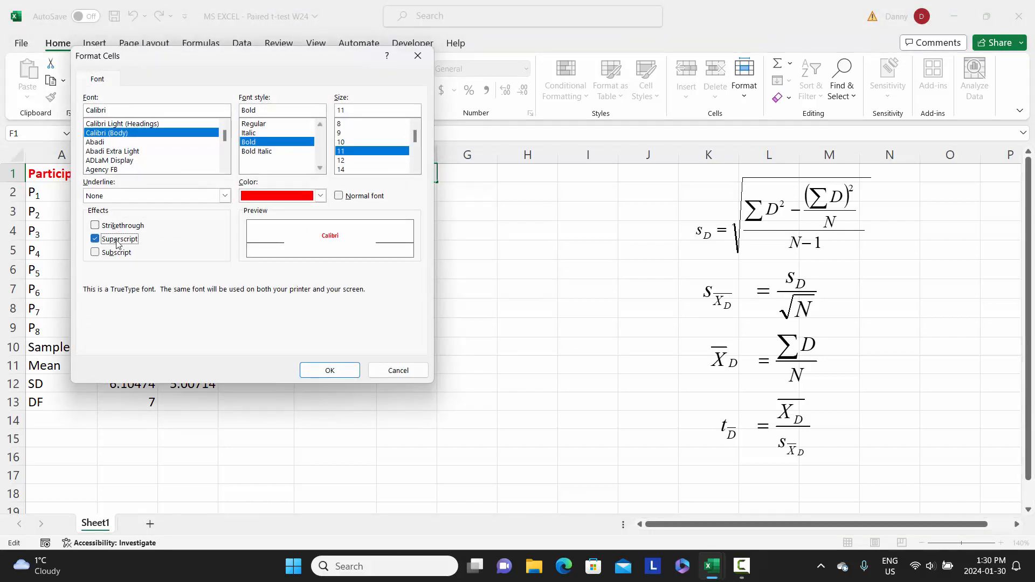
pyautogui.click(328, 372)
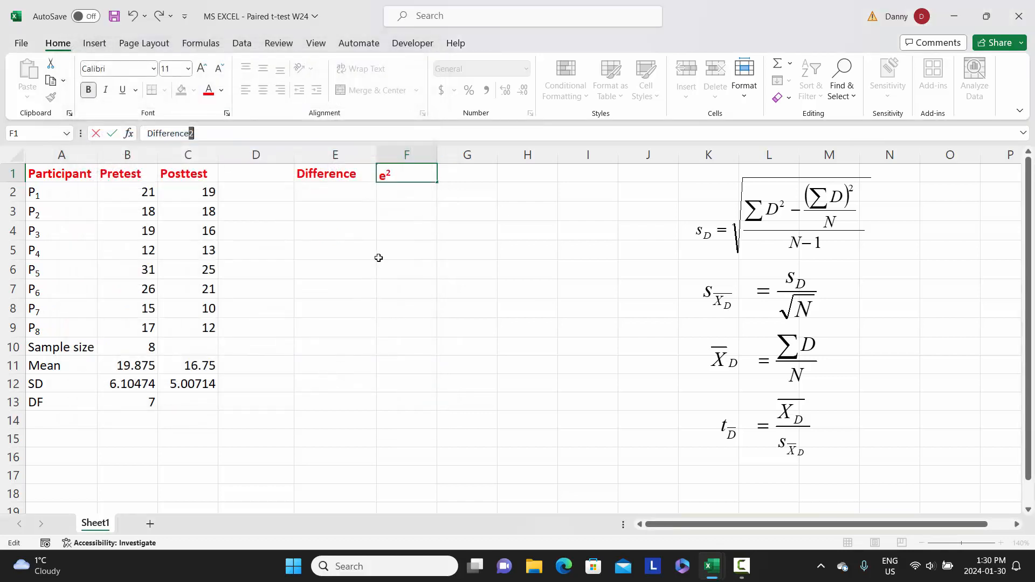
pyautogui.click(397, 225)
pyautogui.moveTo(437, 157); pyautogui.dragTo(453, 158)
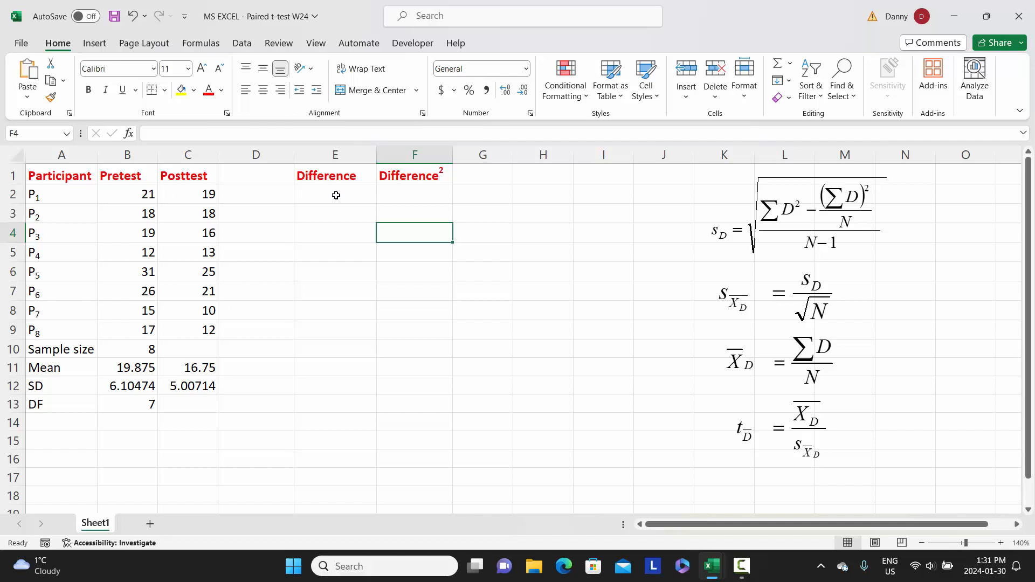
# In E2, compute the difference with =B2-C2 and fill it down to E9
pyautogui.click(336, 195)
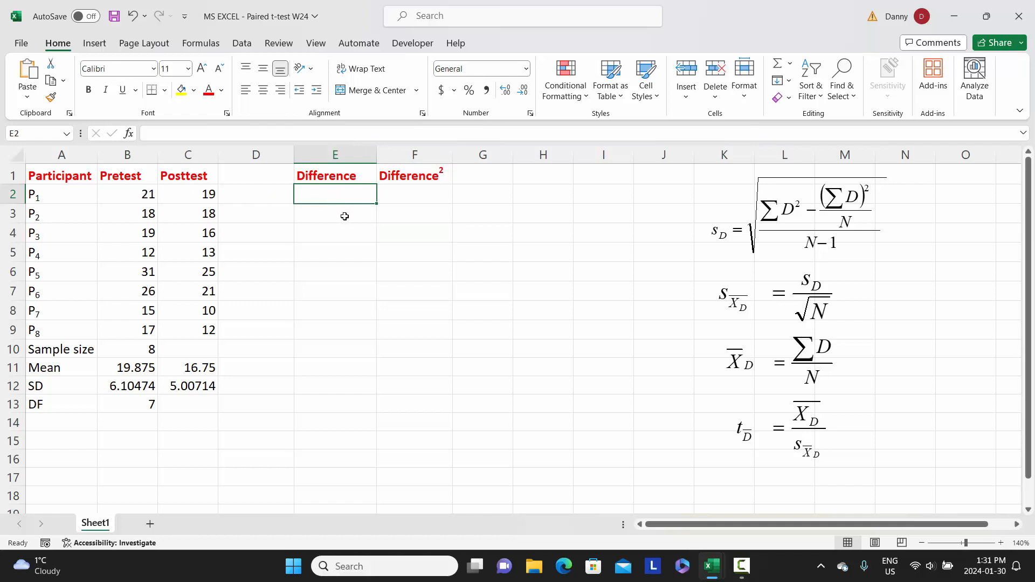
pyautogui.write('=')
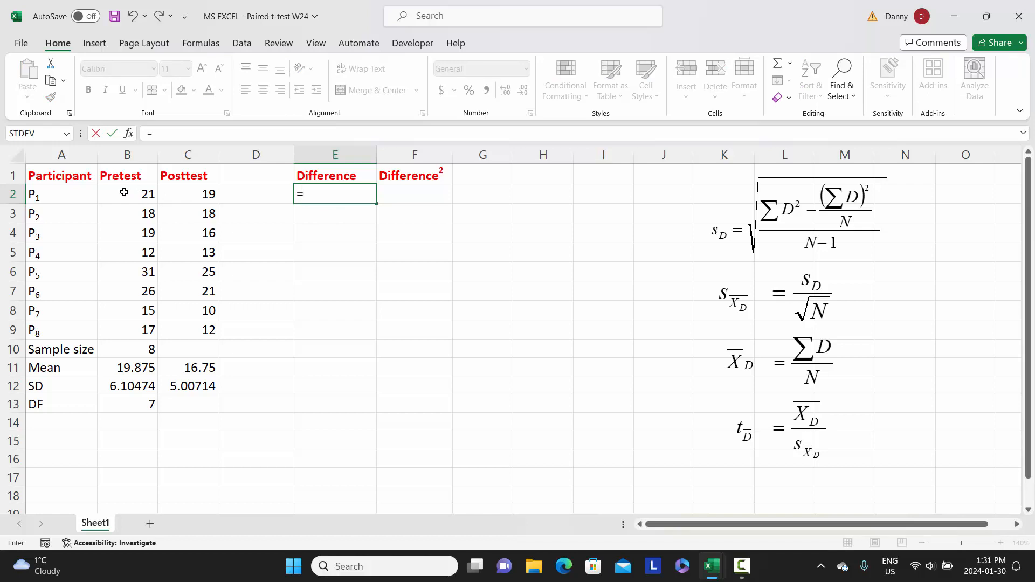
pyautogui.click(122, 195)
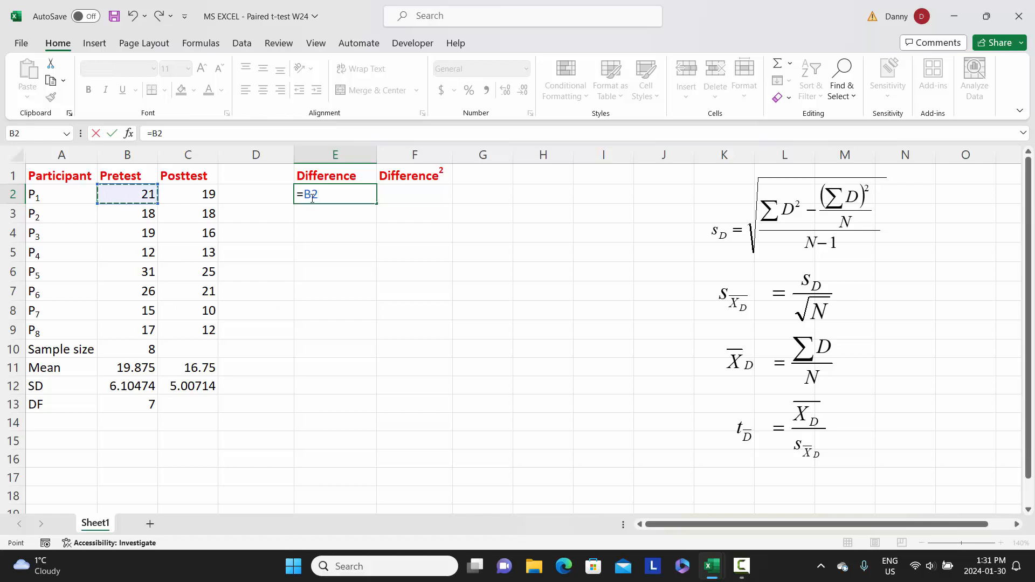
pyautogui.write('-')
pyautogui.click(197, 196)
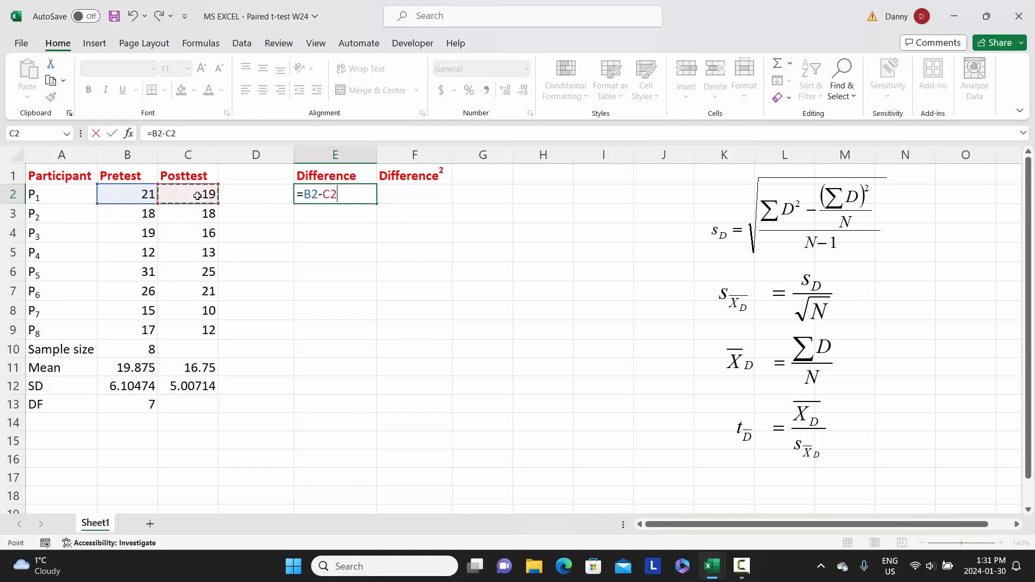
pyautogui.press('Return')
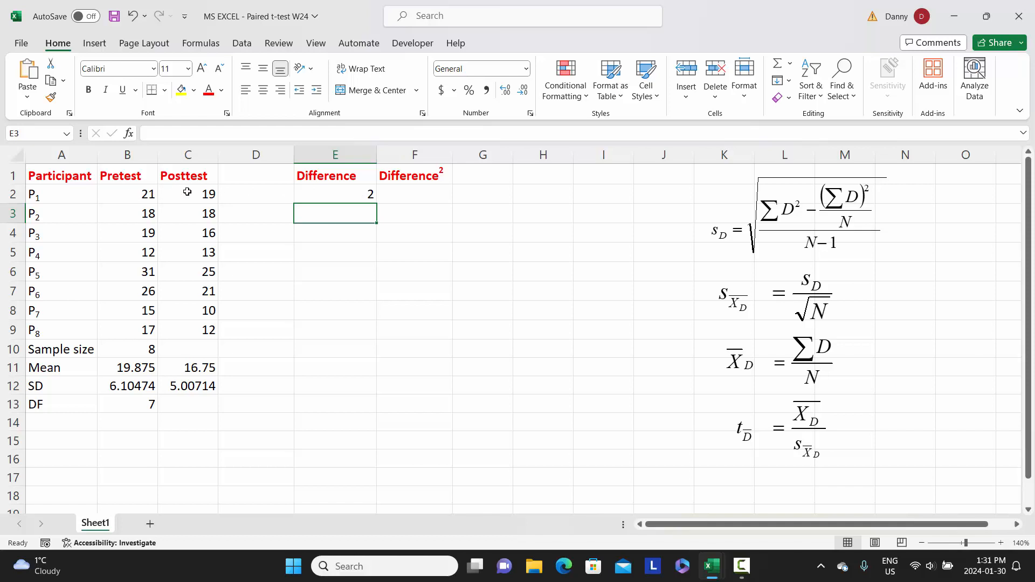
pyautogui.click(334, 193)
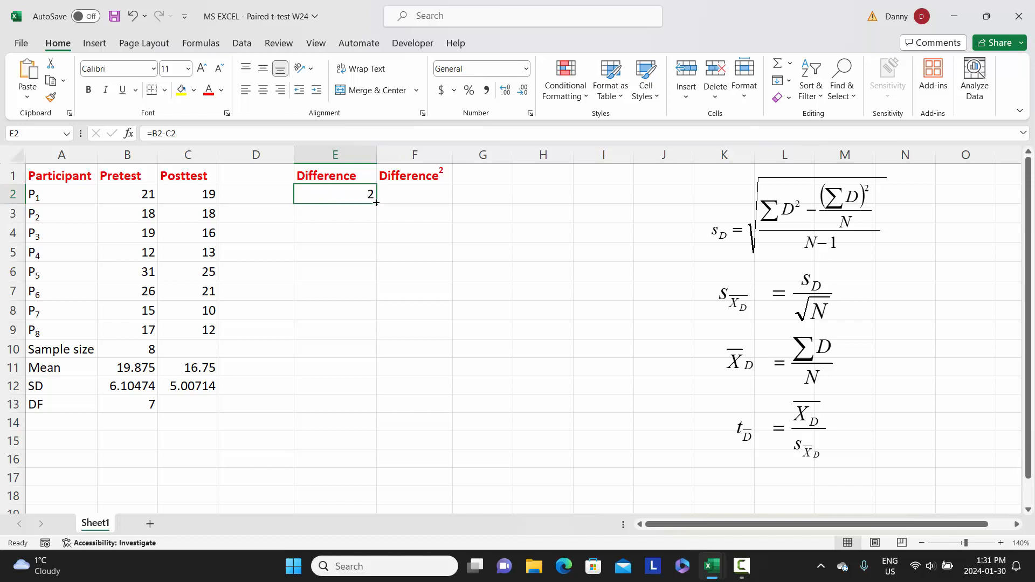
pyautogui.moveTo(375, 202); pyautogui.dragTo(377, 337)
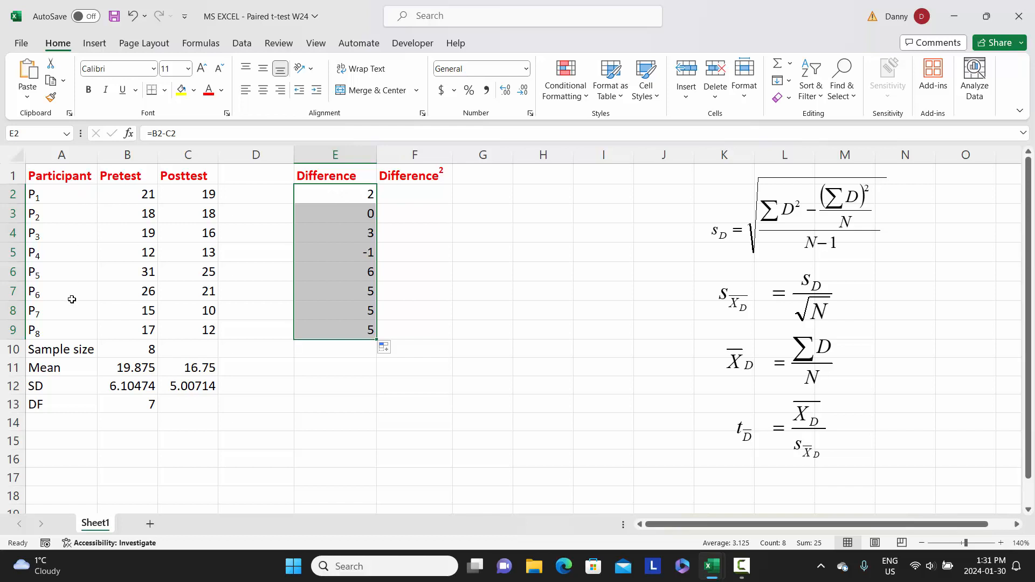
# In F2, square the difference with =E2^2 and fill it down to F9
pyautogui.click(404, 196)
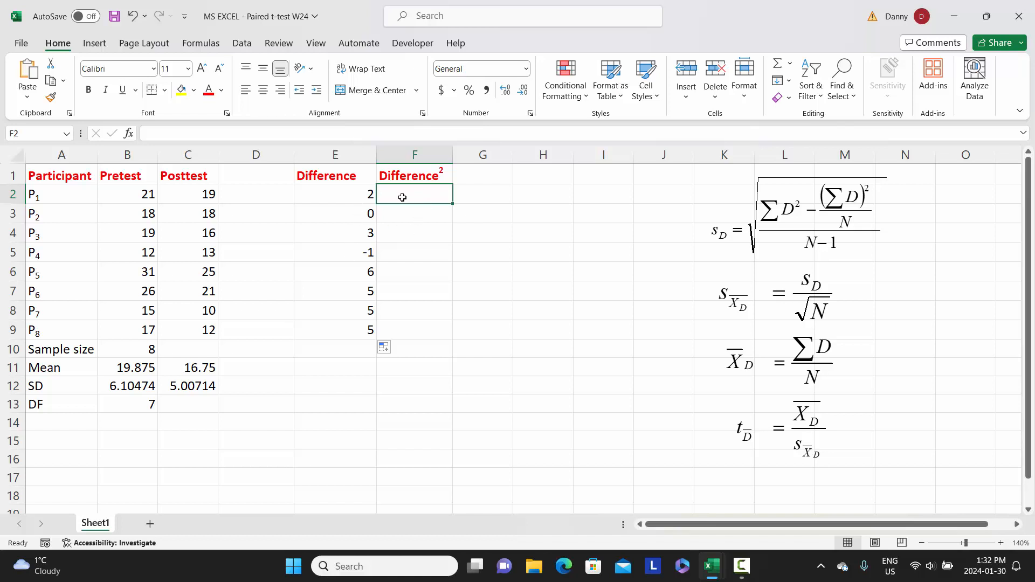
pyautogui.write('=')
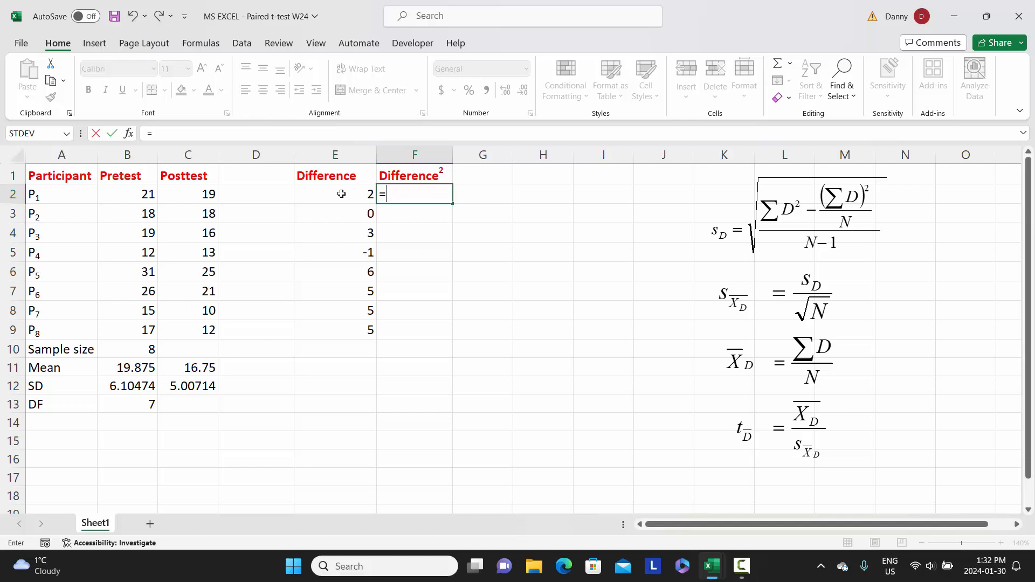
pyautogui.click(341, 194)
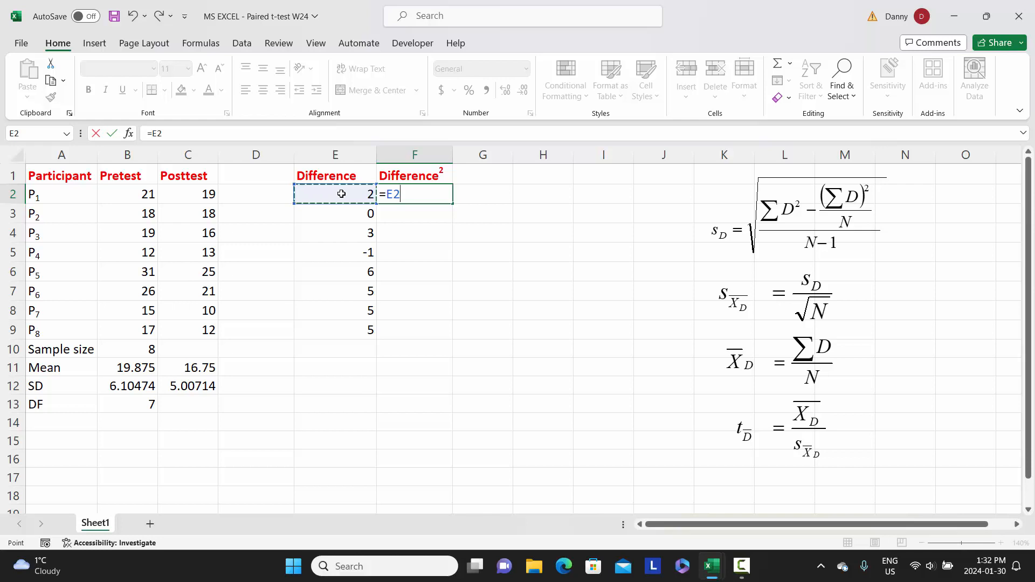
pyautogui.write('^')
pyautogui.write('2')
pyautogui.press('Return')
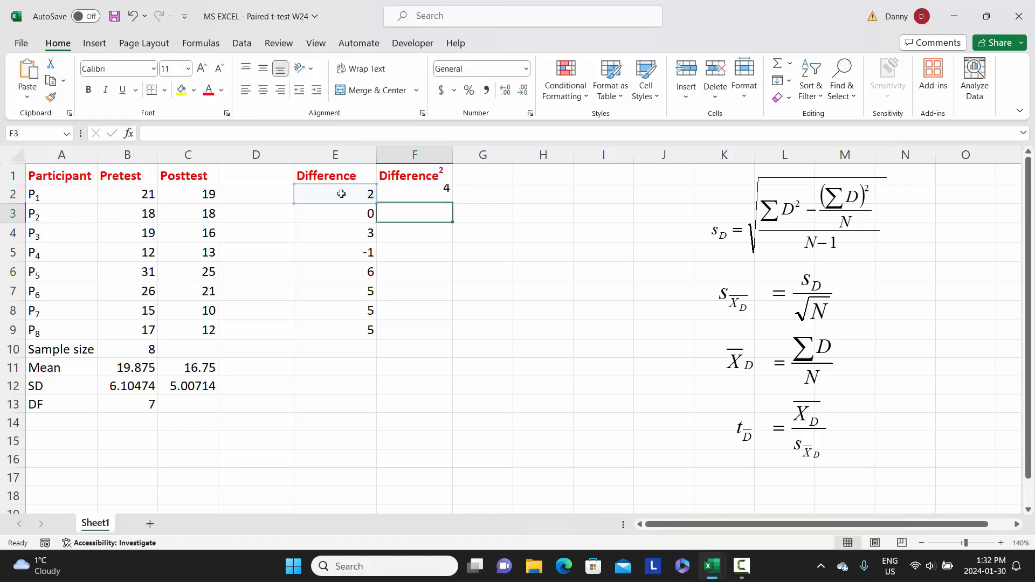
pyautogui.click(424, 196)
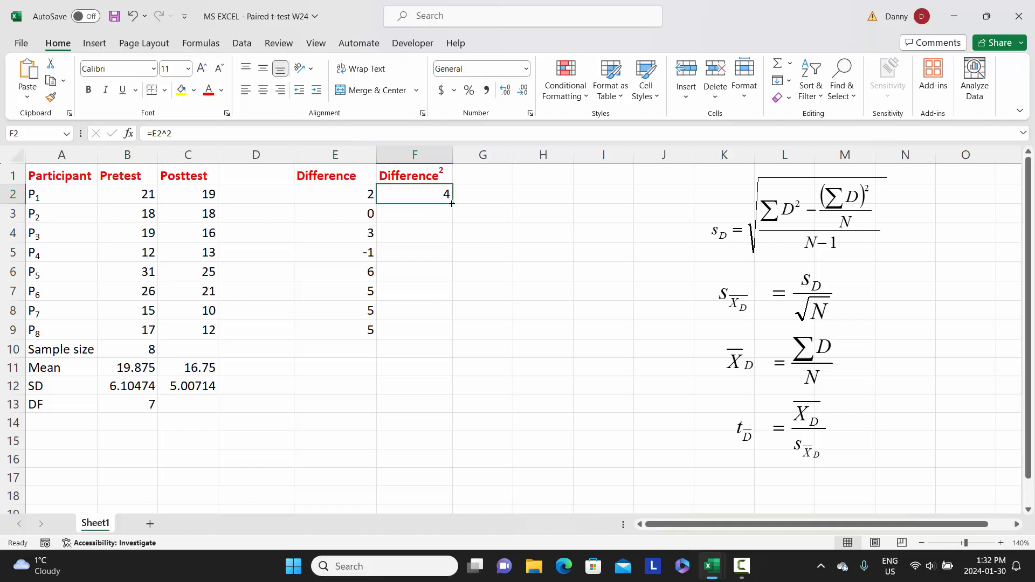
pyautogui.moveTo(451, 203); pyautogui.dragTo(447, 335)
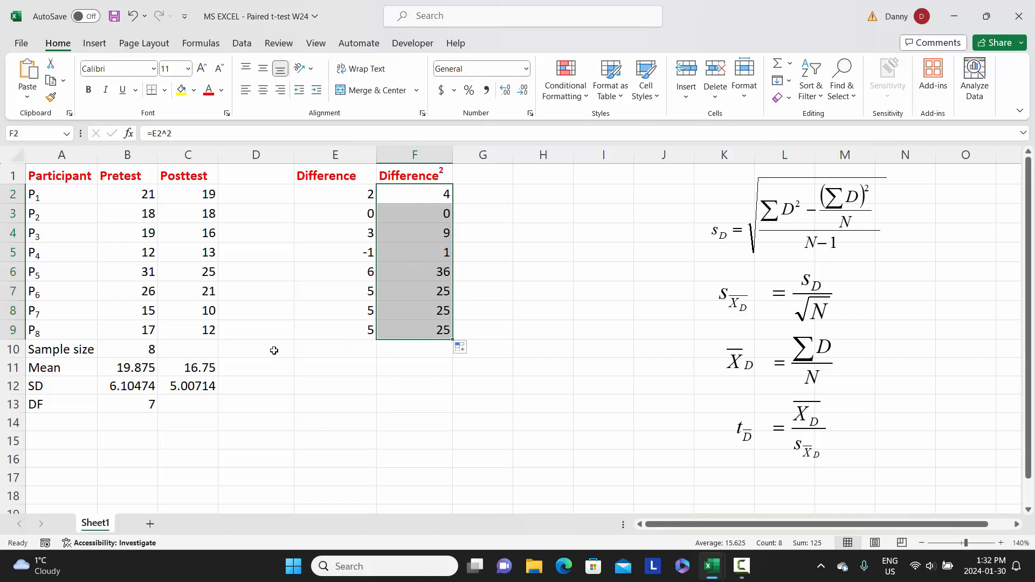
# Label D10 as "SUM" and, in E10, total the differences with =SUM(E2:E9)
pyautogui.click(274, 350)
pyautogui.write('SUM')
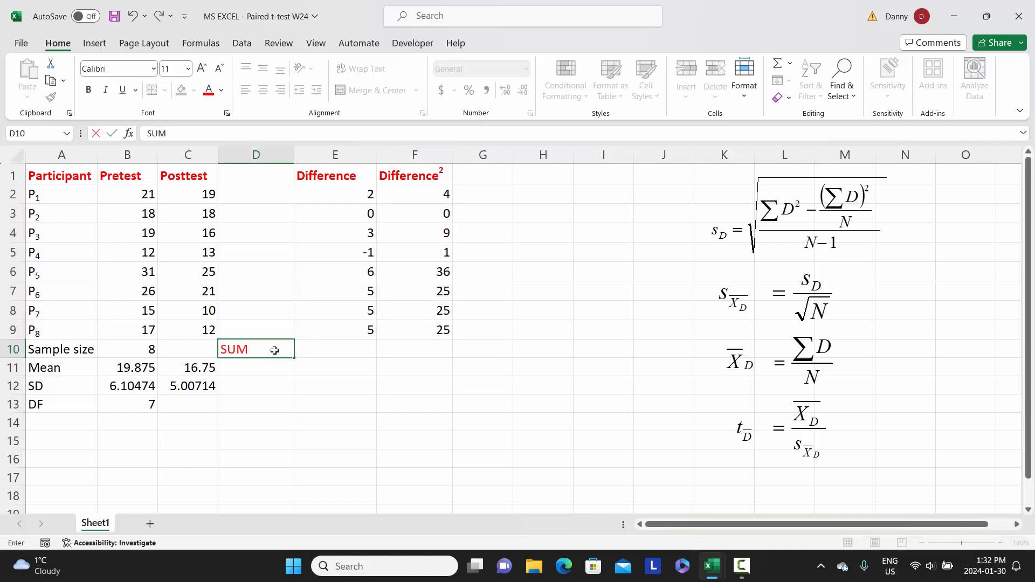
pyautogui.press('Tab')
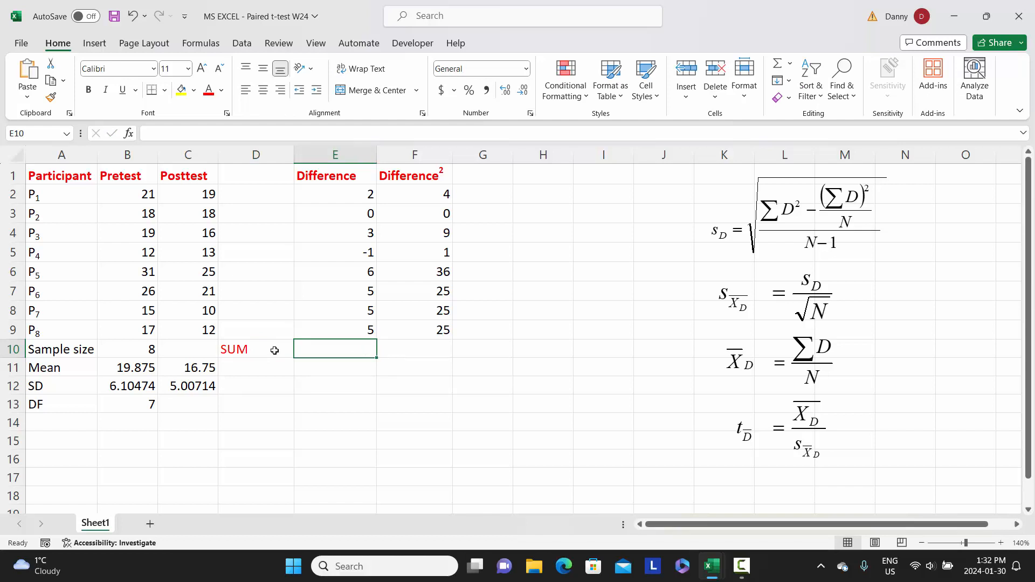
pyautogui.write('=')
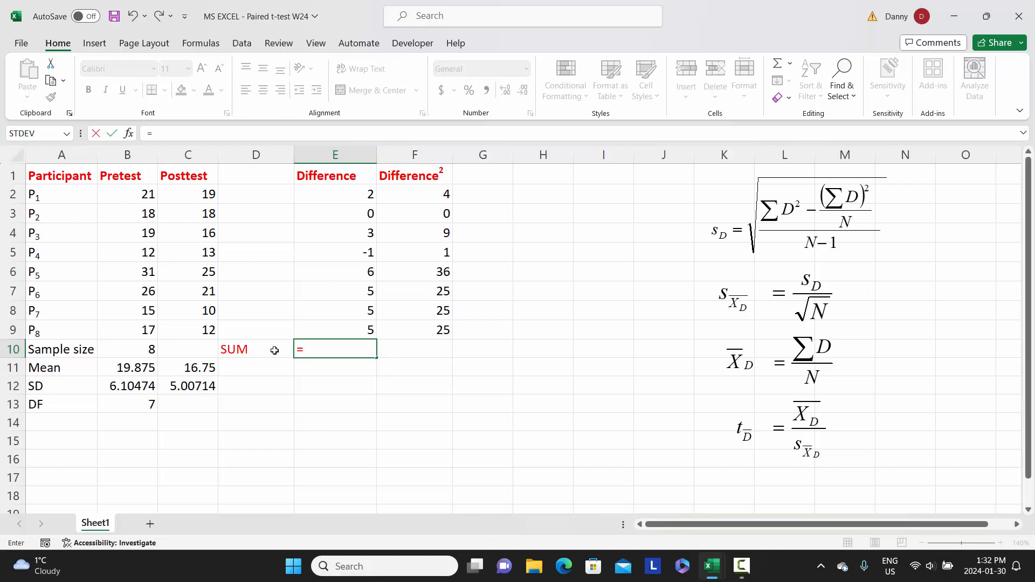
pyautogui.write('su')
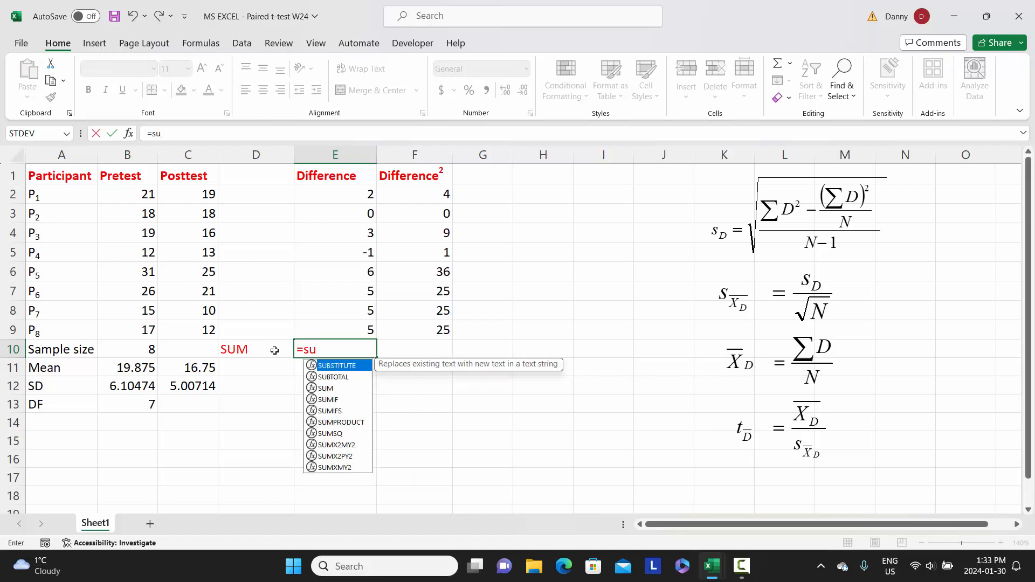
pyautogui.write('m')
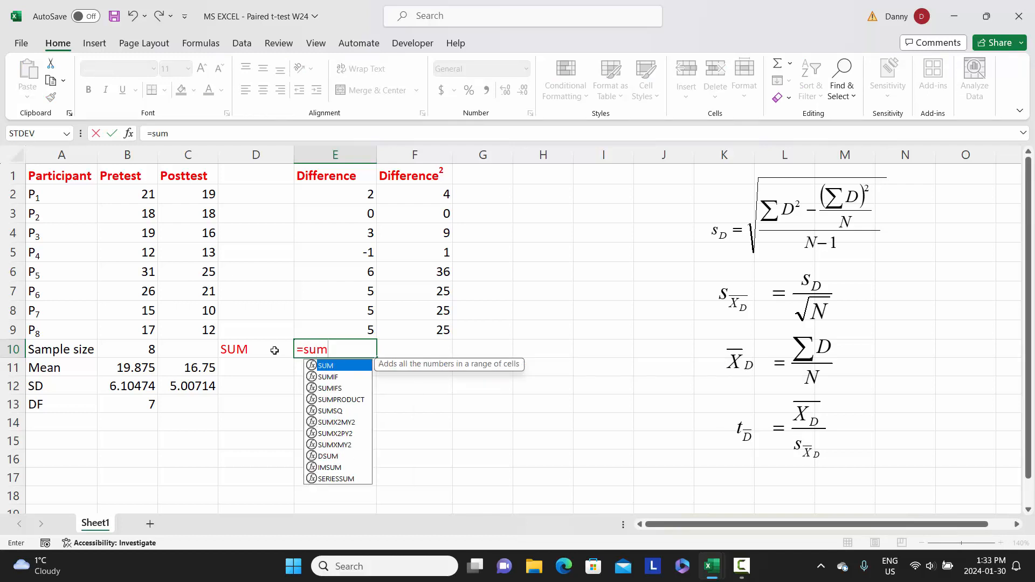
pyautogui.write('(')
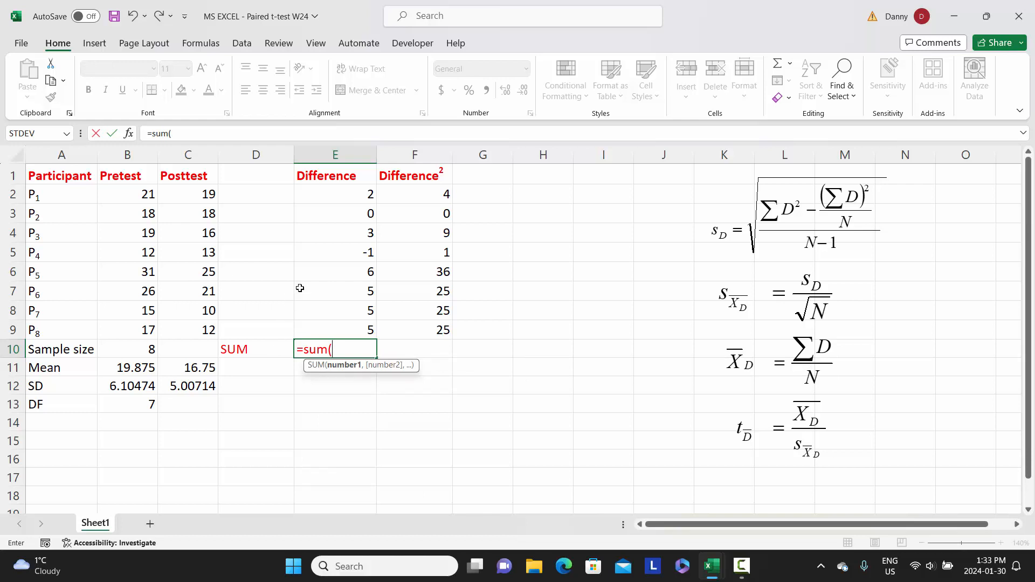
pyautogui.moveTo(349, 194); pyautogui.dragTo(357, 327)
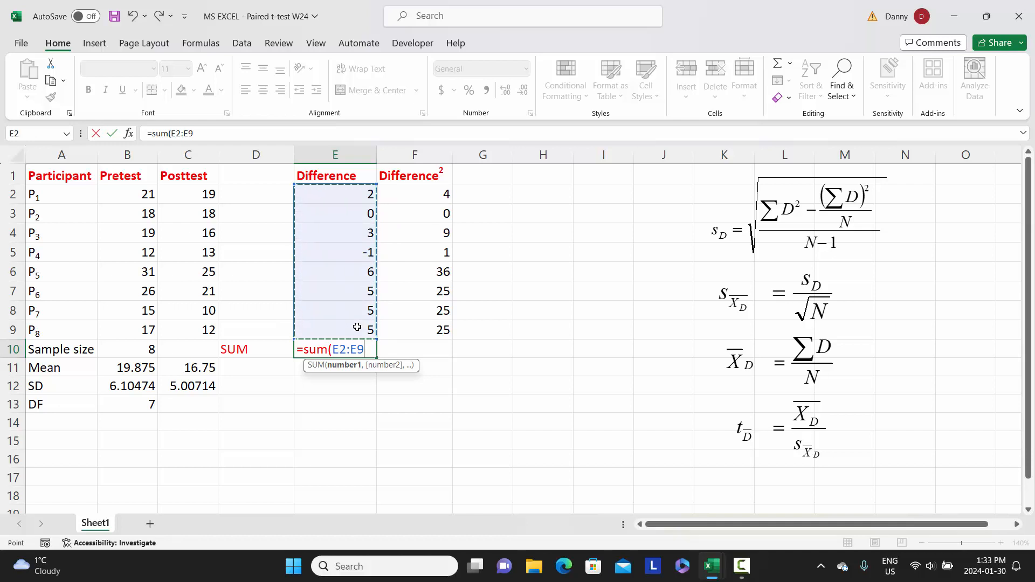
pyautogui.write(')')
pyautogui.press('Return')
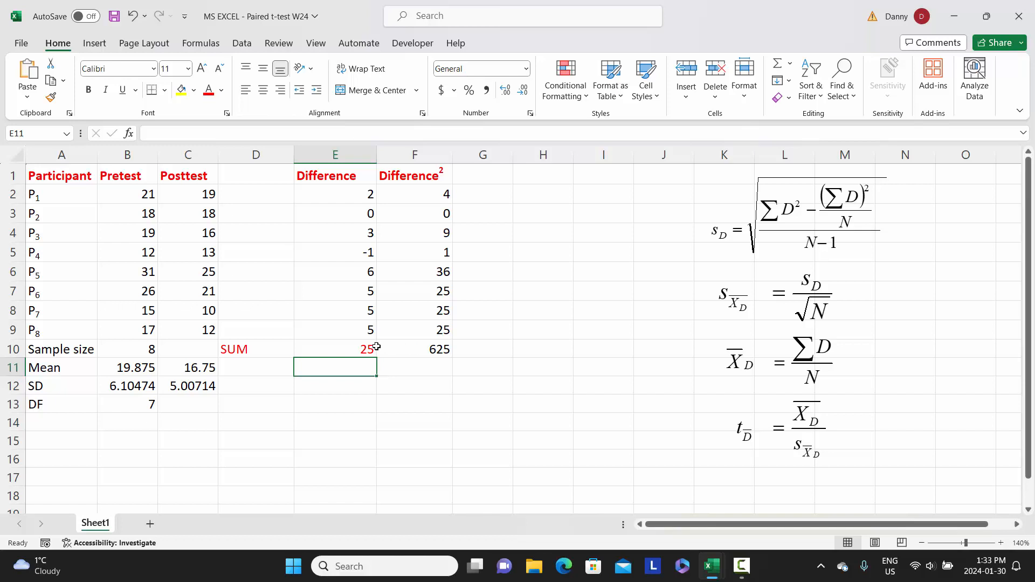
# Clear F10 and copy the SUM formula from E10 across to F10 for the squared differences
pyautogui.click(423, 350)
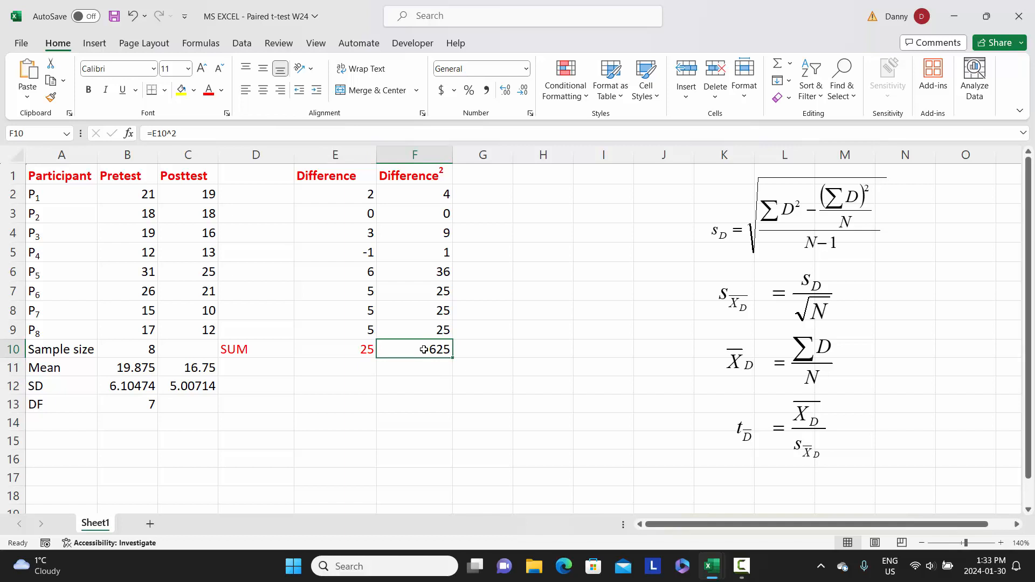
pyautogui.press('Delete')
pyautogui.click(352, 351)
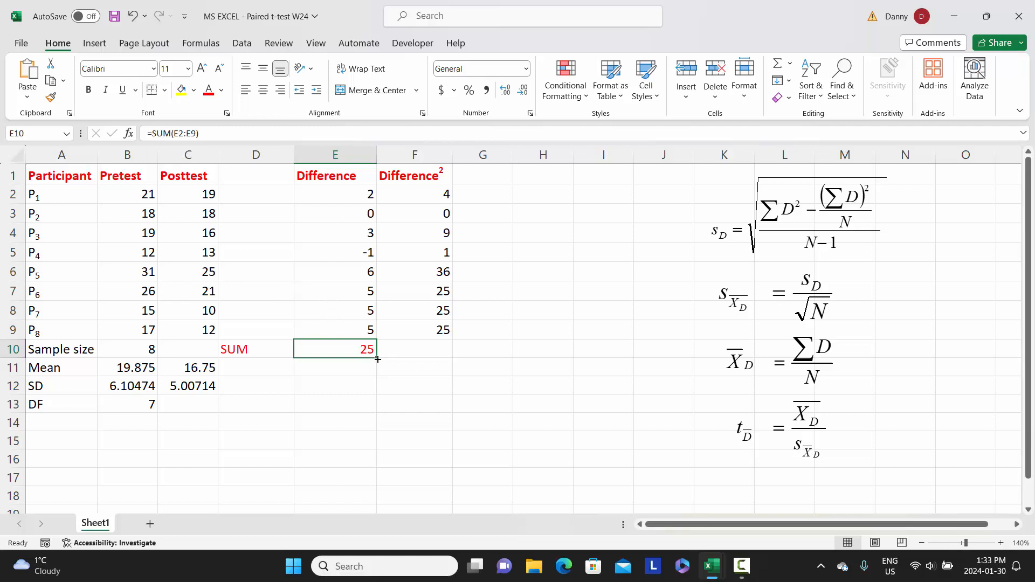
pyautogui.moveTo(378, 360); pyautogui.dragTo(431, 360)
pyautogui.click(420, 349)
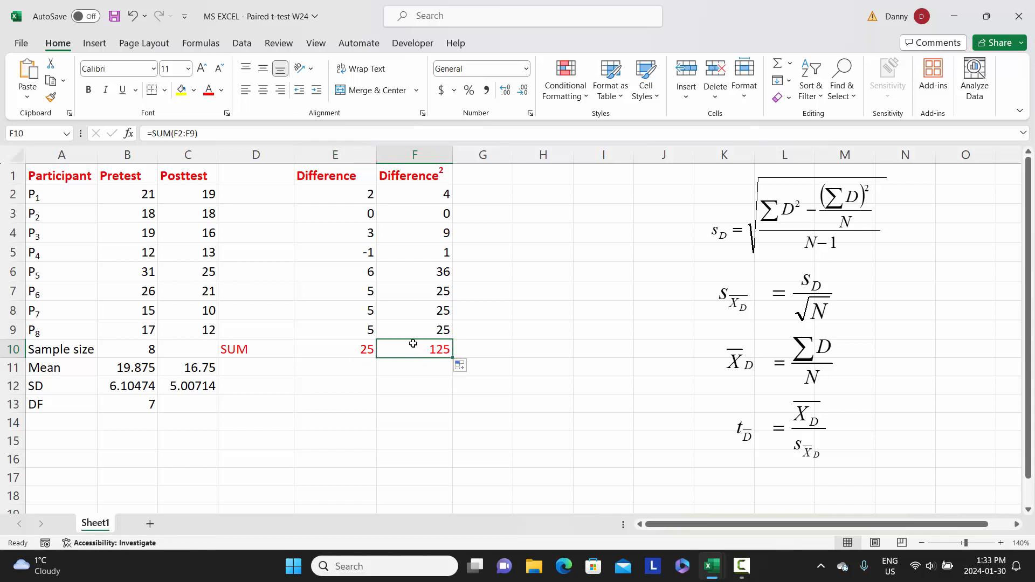